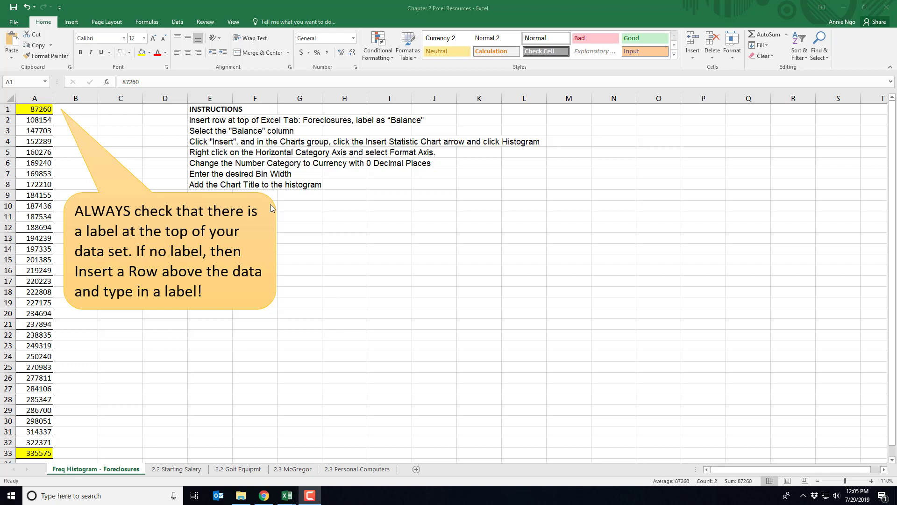
- Insert a new row above the foreclosure data and label cell A1 "Balance"
click(171, 341)
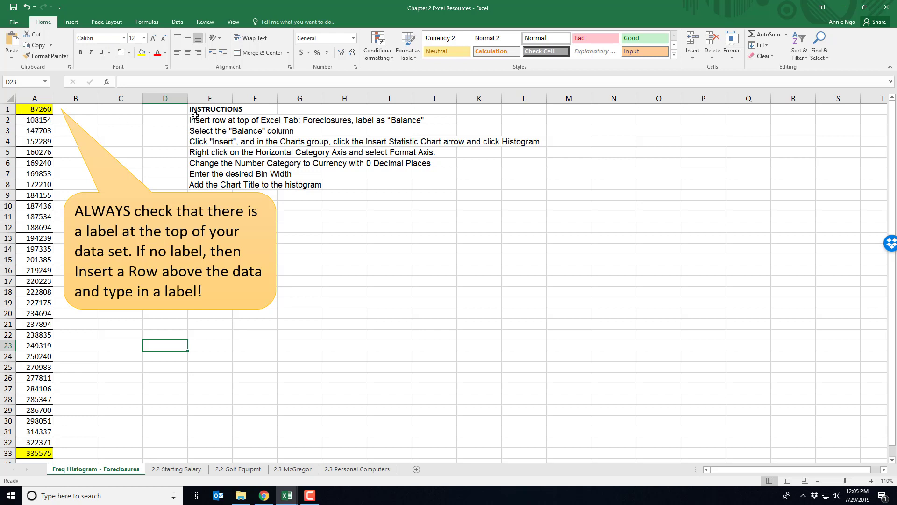
right_click(6, 109)
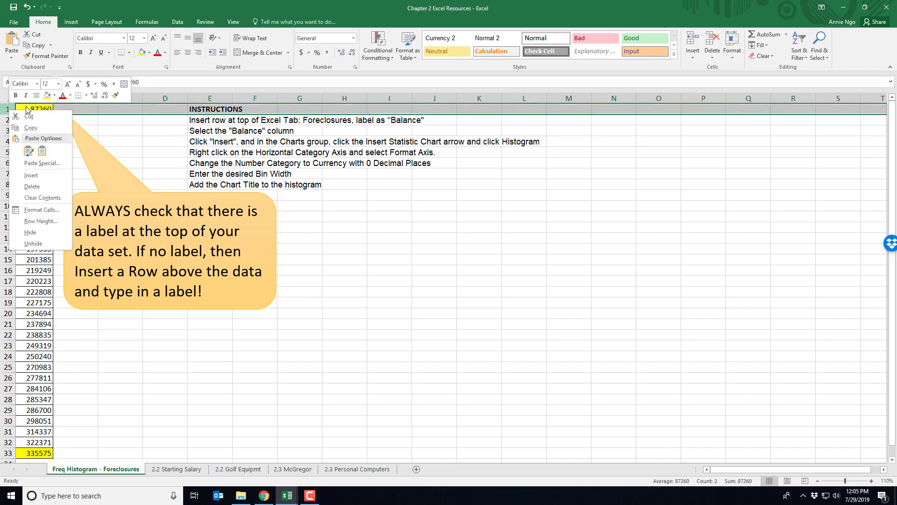
click(34, 180)
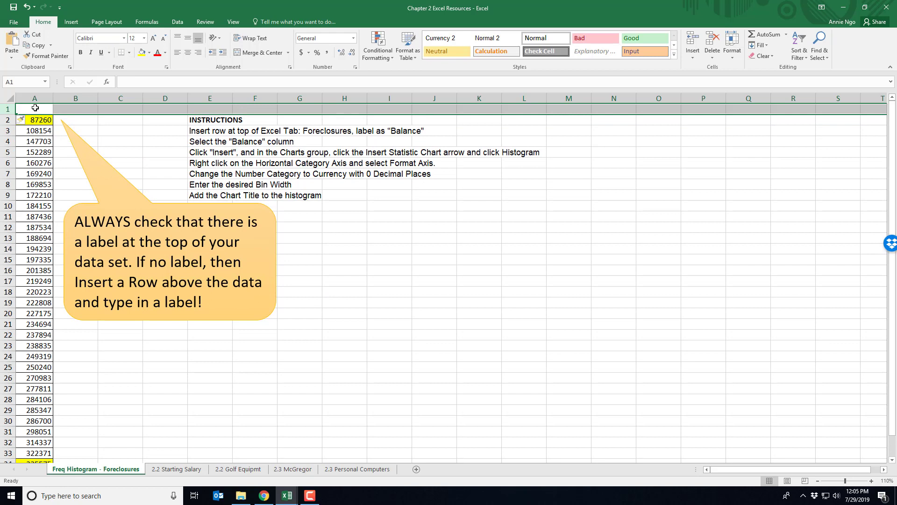
click(36, 108)
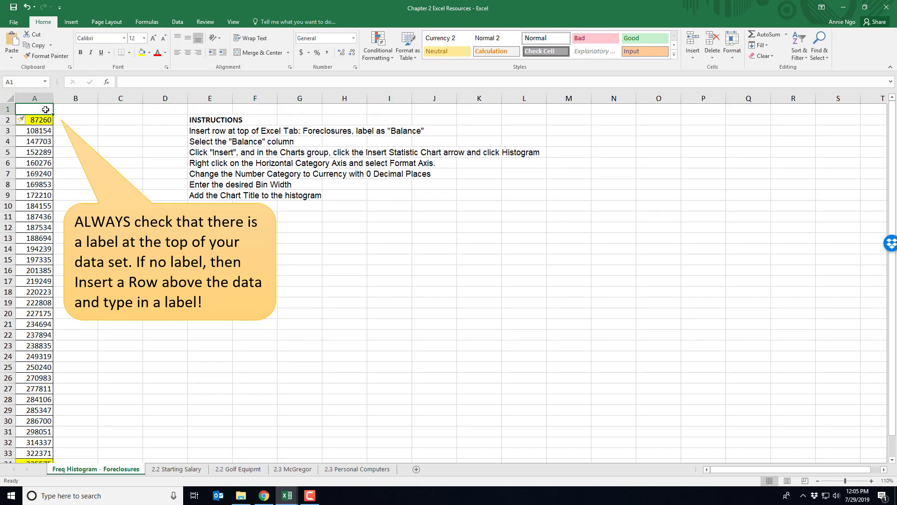
text(Balance)
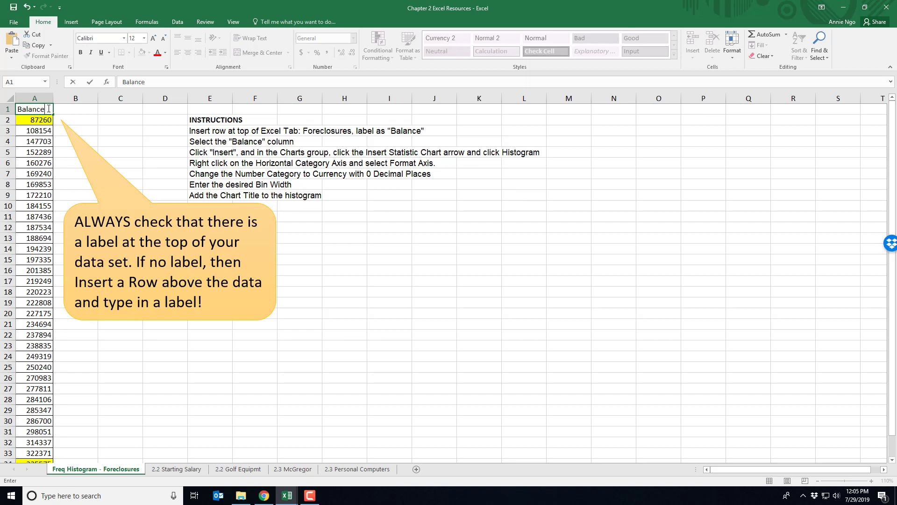
key(Return)
- Insert a Histogram statistic chart from the Balance data in A1:A34, including the label
click(49, 109)
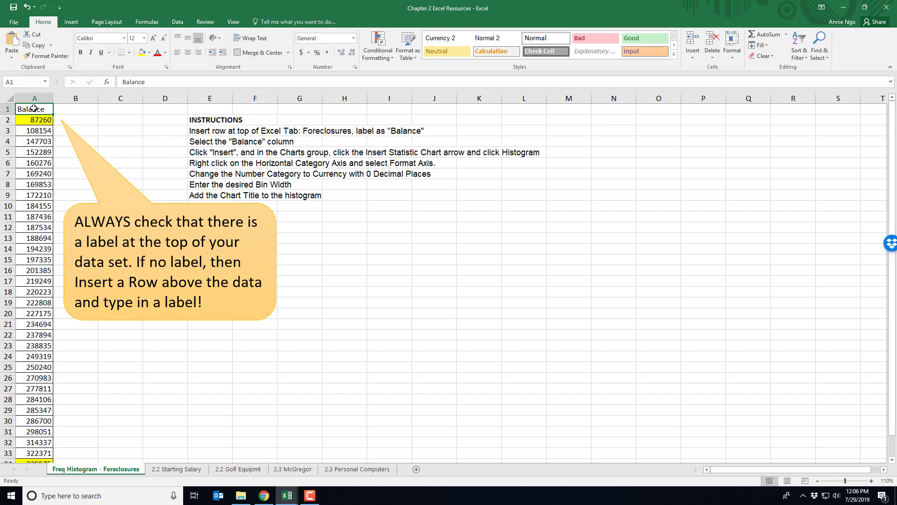
drag(30, 108, 37, 460)
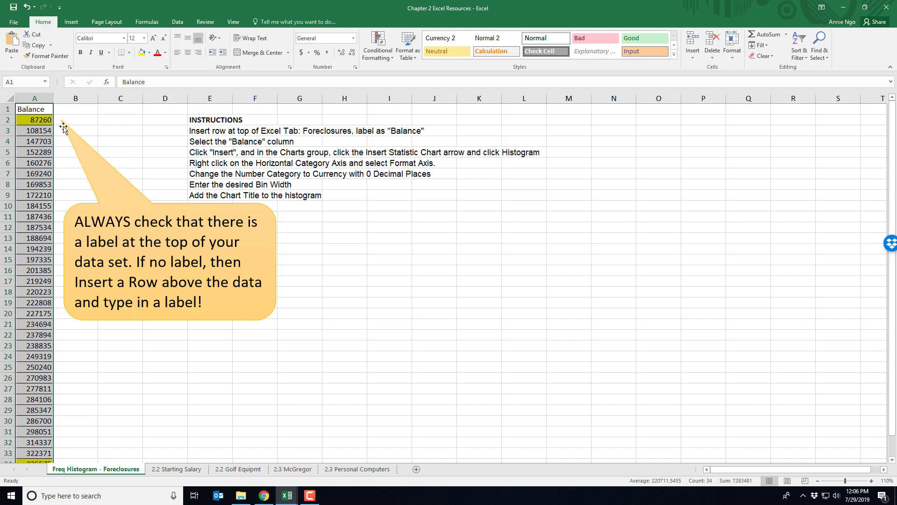
scroll(129, 331, down, 1)
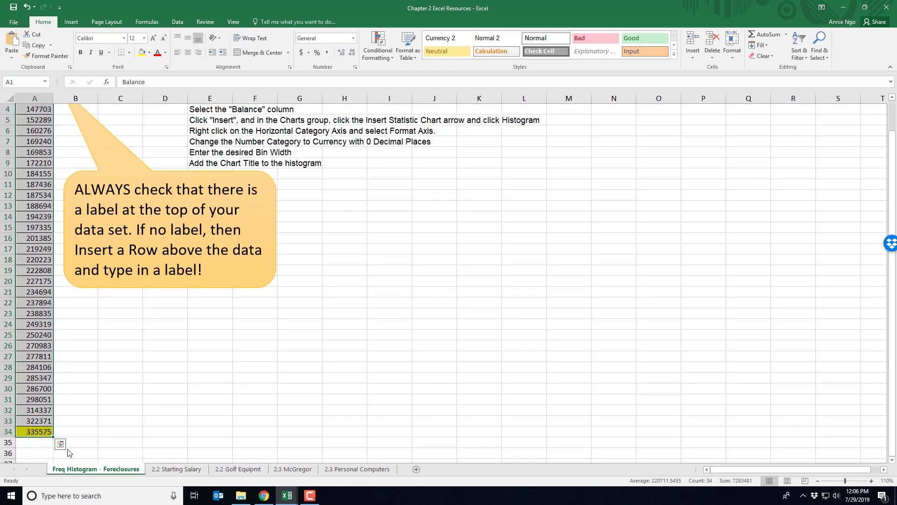
scroll(94, 381, up, 1)
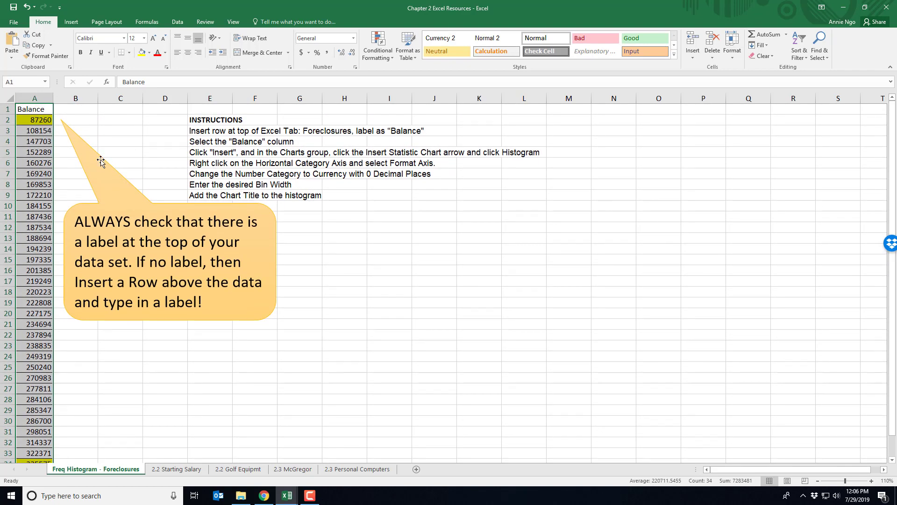
click(67, 24)
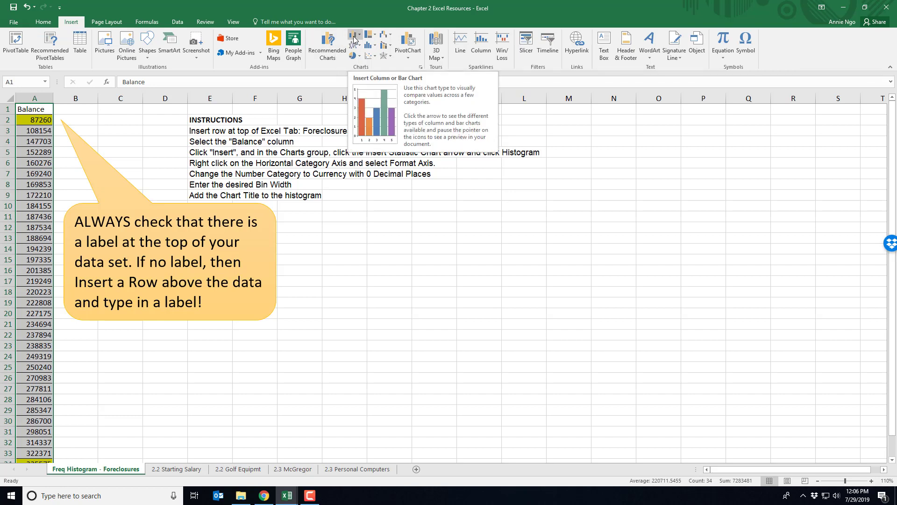
click(376, 48)
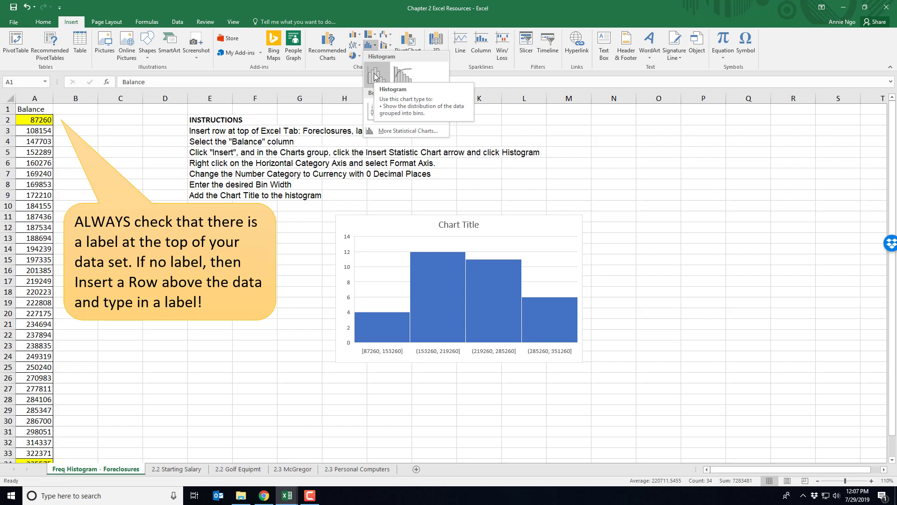
click(375, 76)
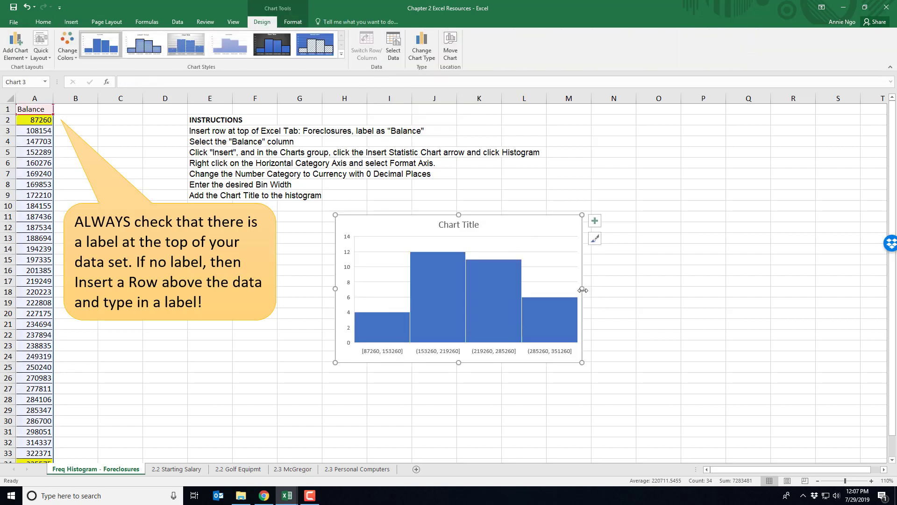
- Enlarge the histogram on both sides and downward so it spans about columns G to O and rows 11 to 25
drag(582, 290, 656, 291)
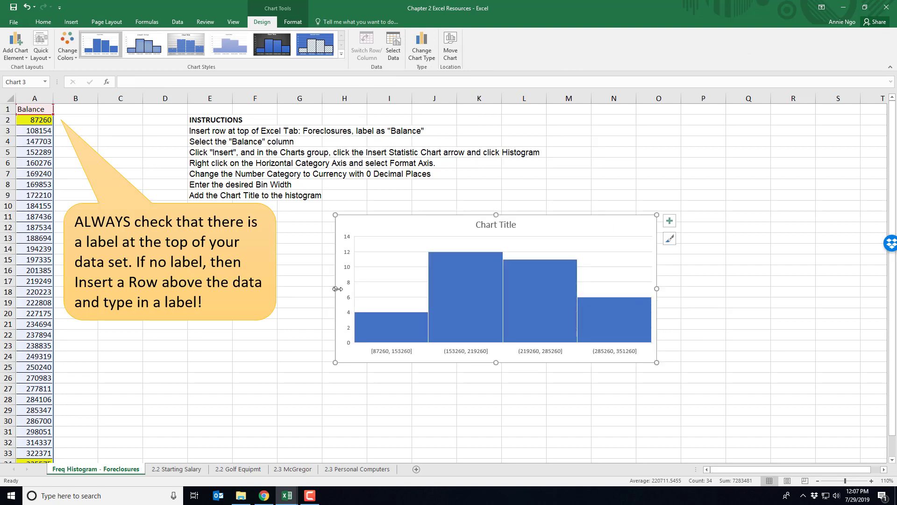
drag(336, 289, 307, 341)
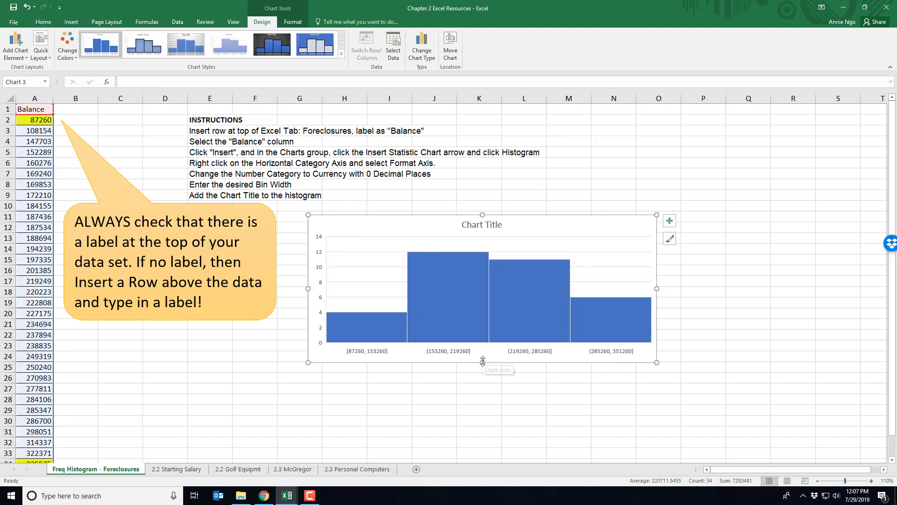
drag(482, 361, 482, 379)
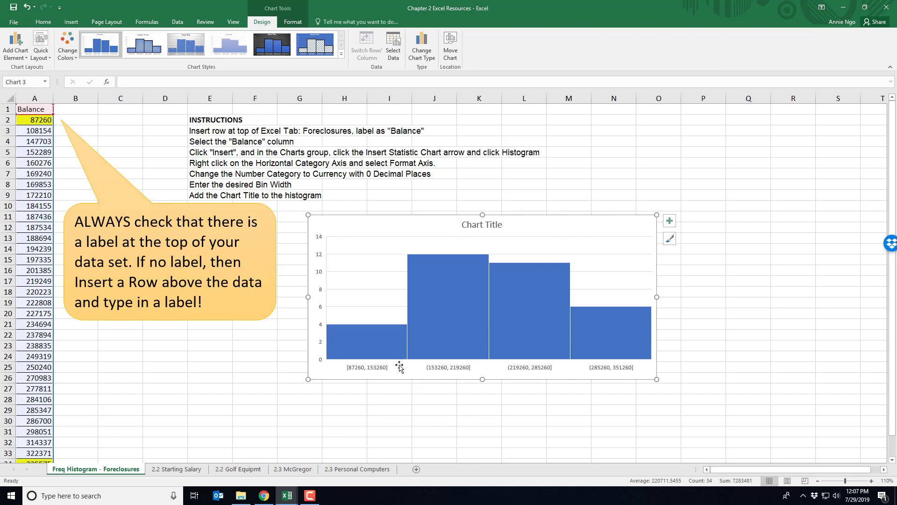
- Format the histogram's horizontal axis numbers as Currency with 0 decimal places
right_click(445, 370)
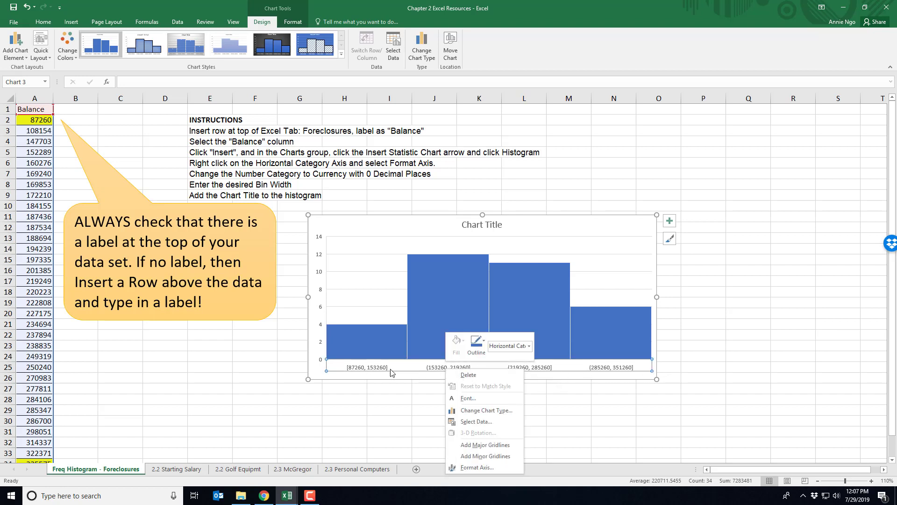
click(477, 468)
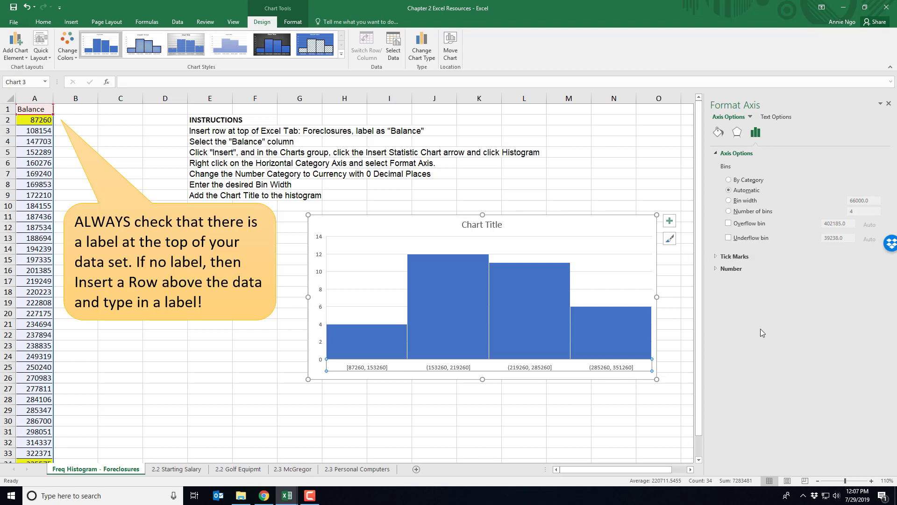
click(715, 269)
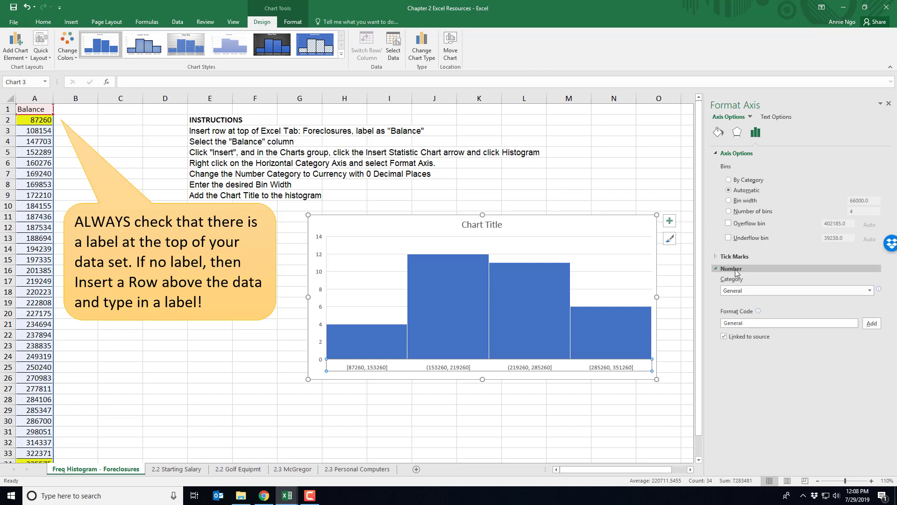
click(741, 290)
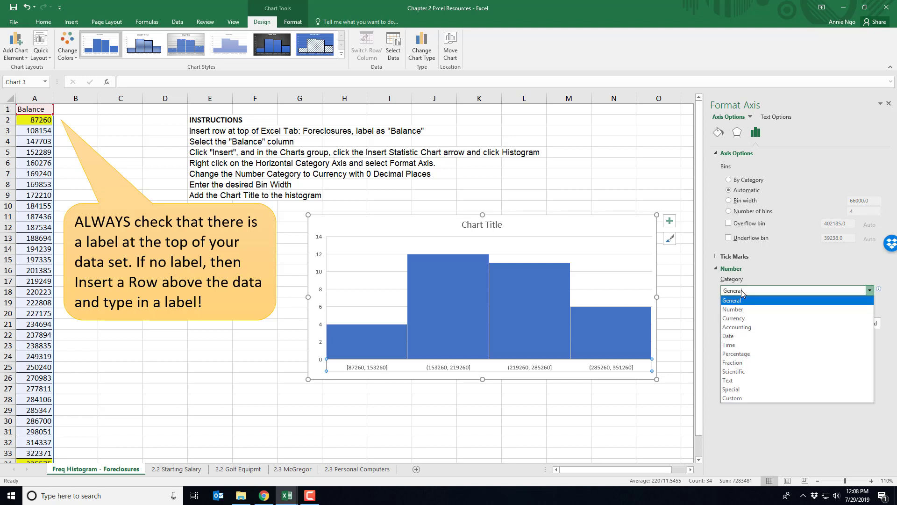
click(738, 317)
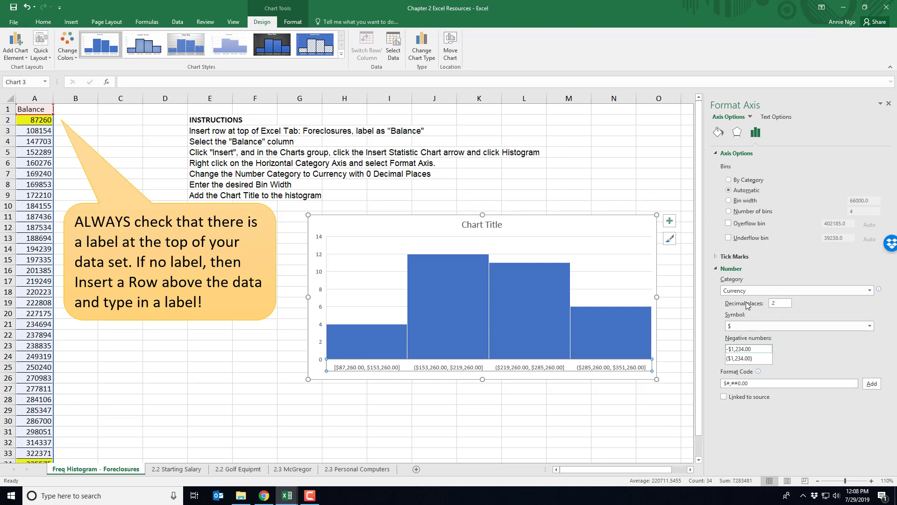
click(770, 301)
text(0)
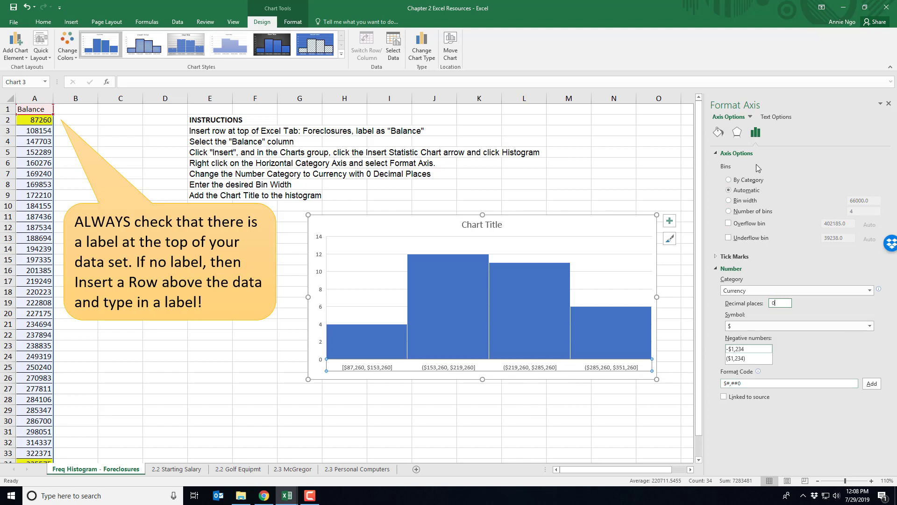
- Set the histogram's horizontal axis to use 6 bins, specified by number of bins
click(729, 212)
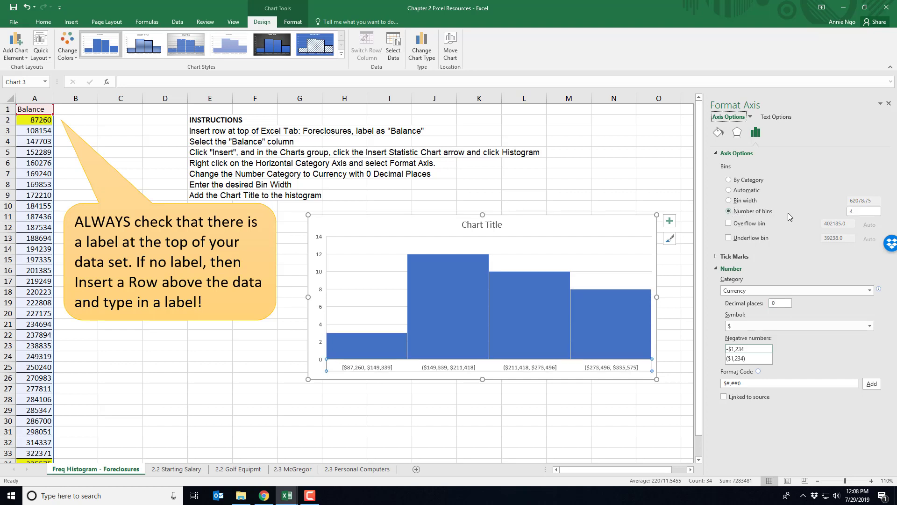
drag(857, 211, 825, 215)
key(Return)
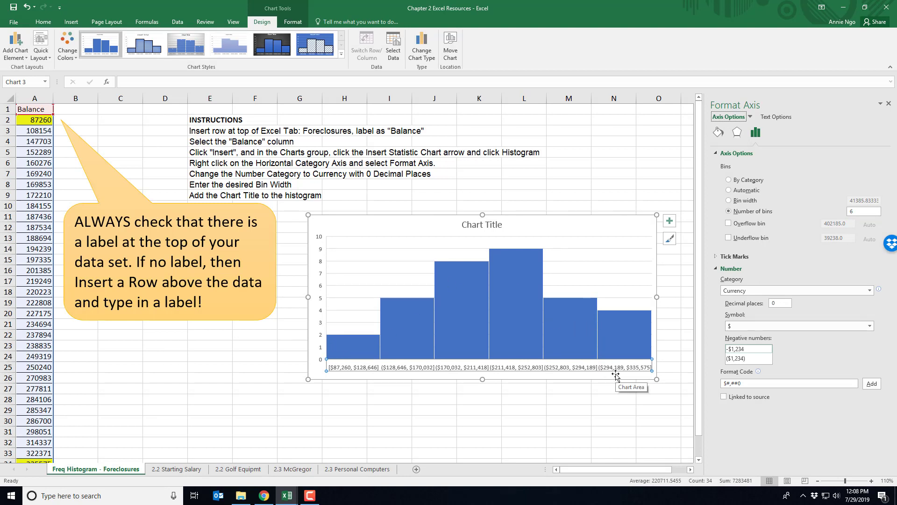
click(523, 400)
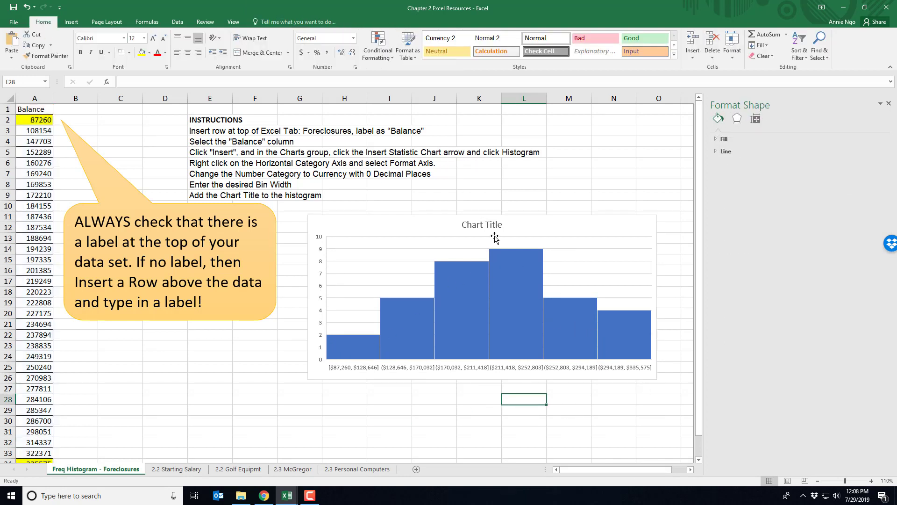
- Replace the placeholder chart title with "Frequency Histogram of Balances for Foreclosed Mortgages"
click(482, 226)
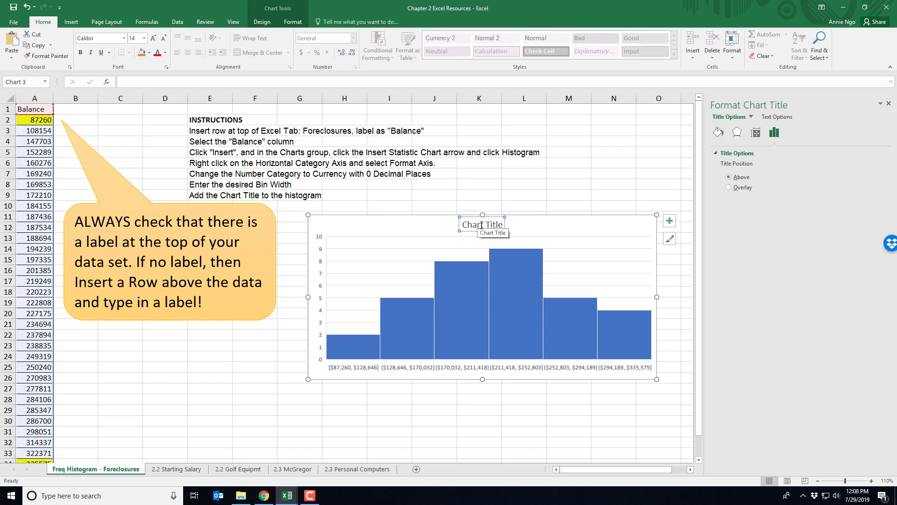
triple_click(481, 226)
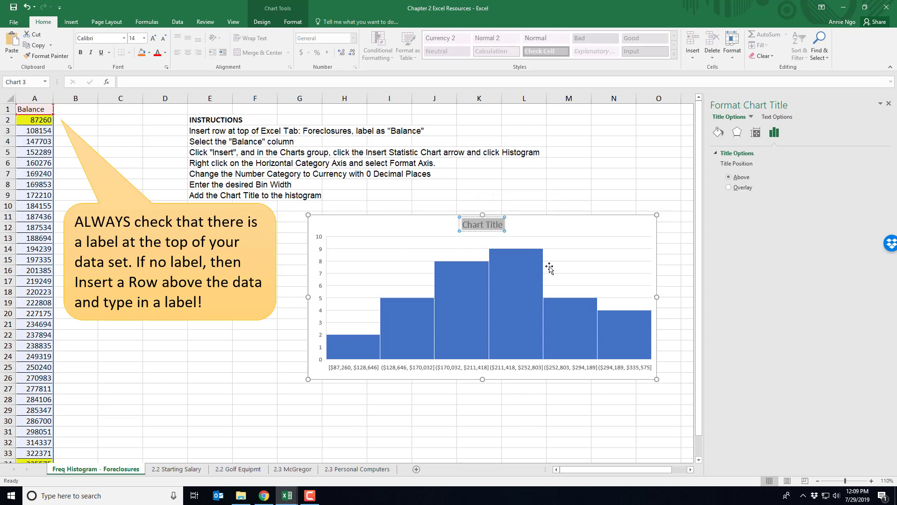
key(BackSpace)
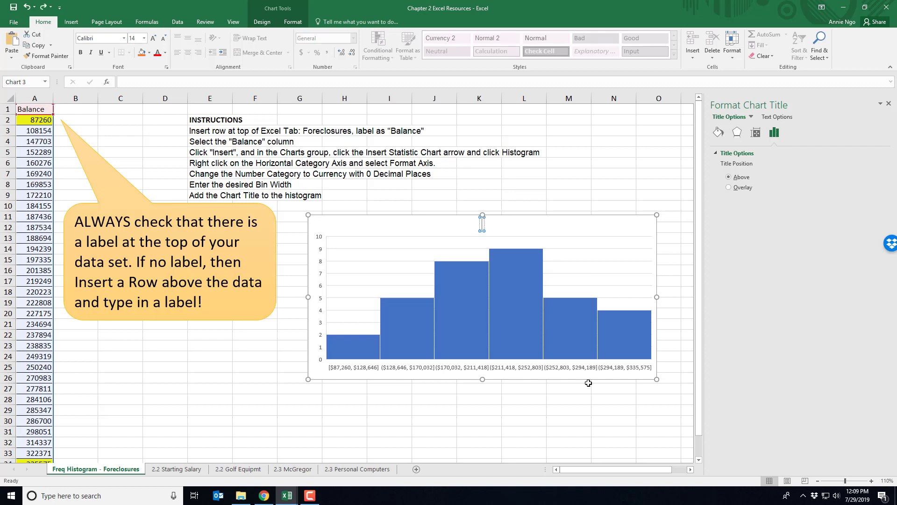
text(Frequency H)
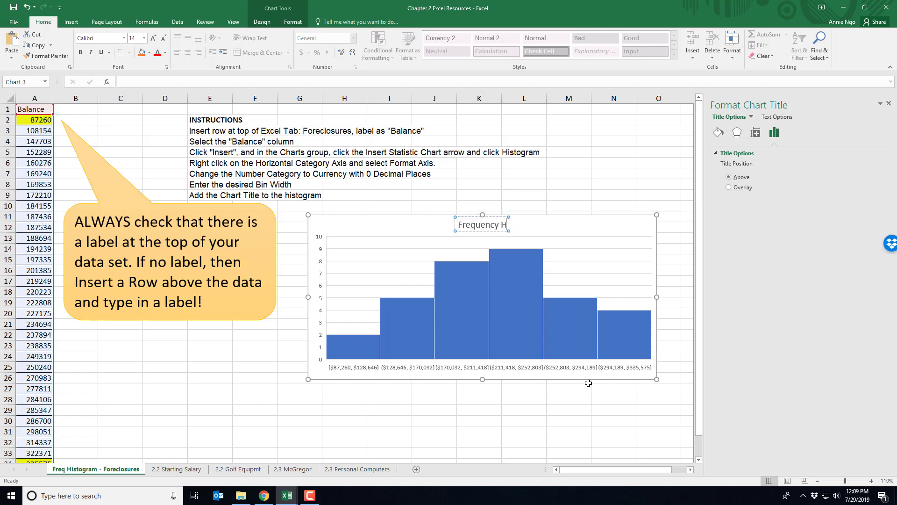
text(istogram)
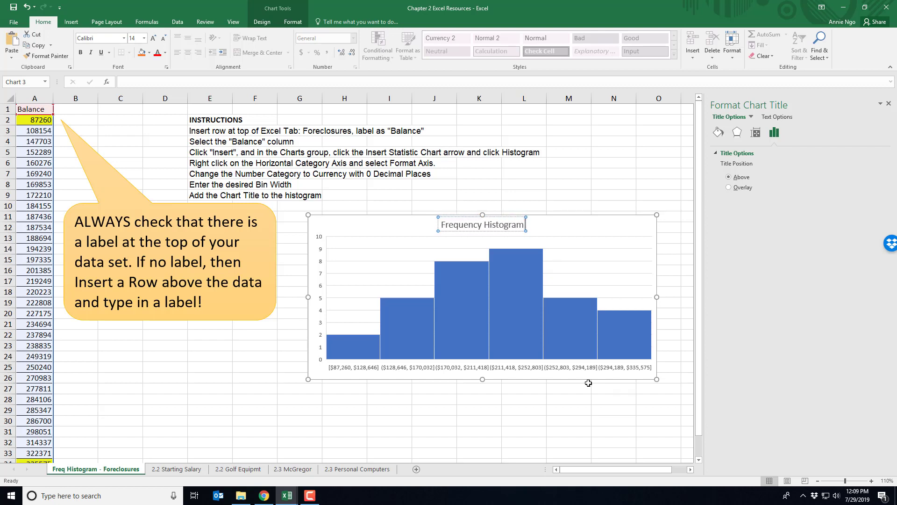
text( of Bala)
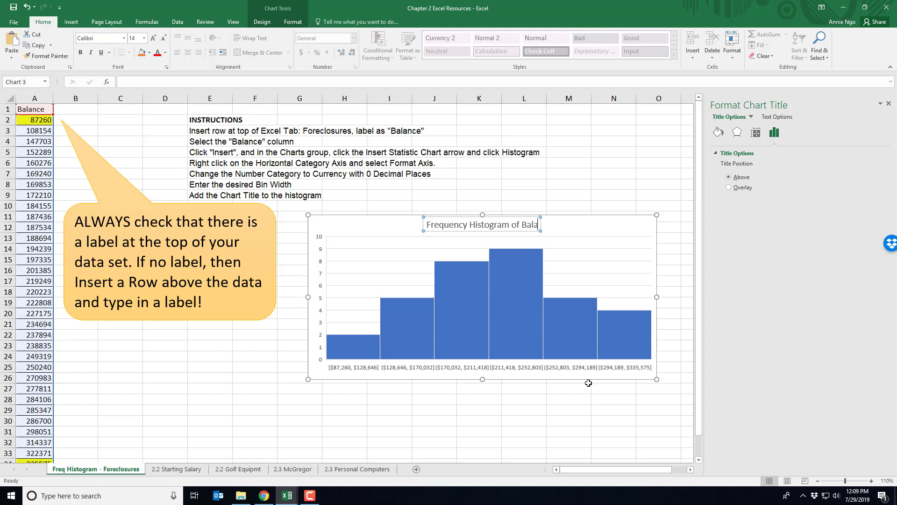
text(nces)
text( fo)
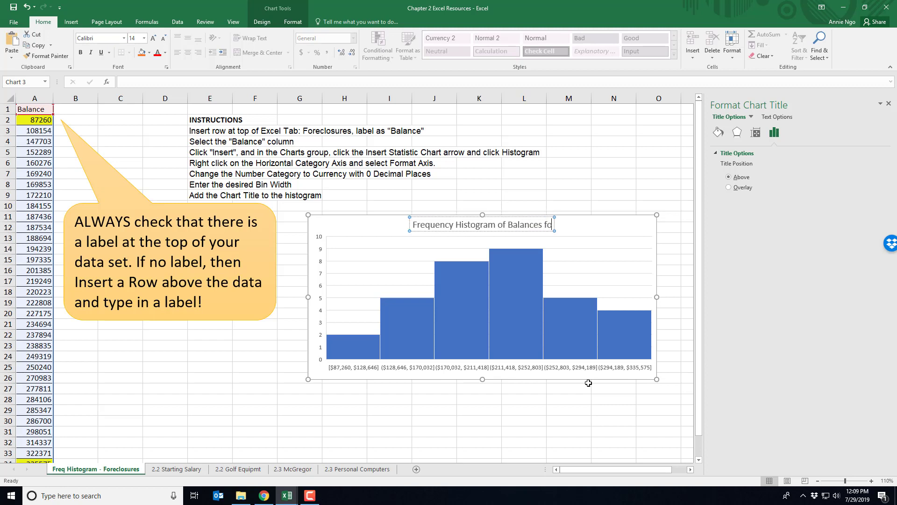
text(r Forcclosed Mort)
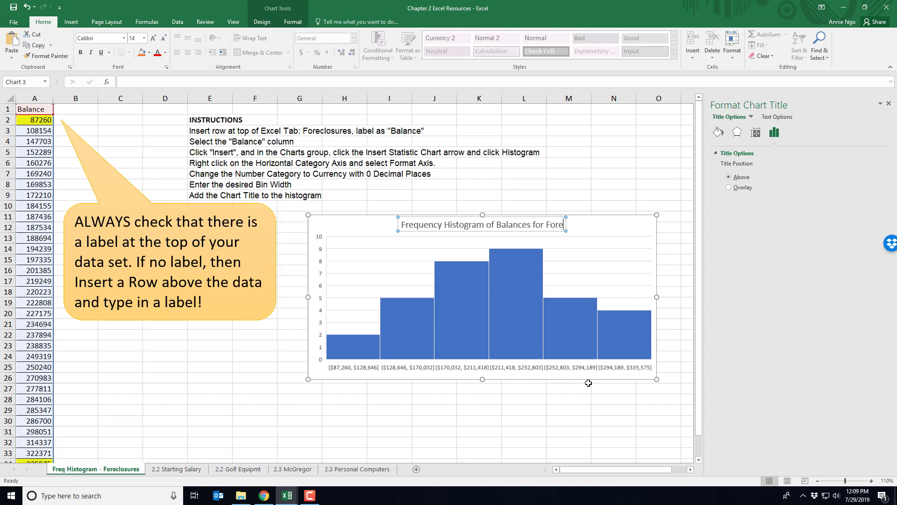
text(gages)
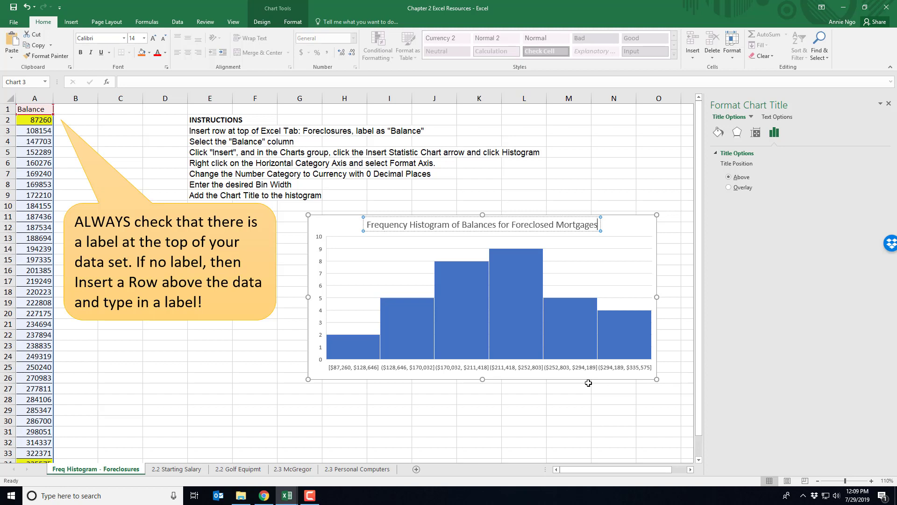
click(432, 442)
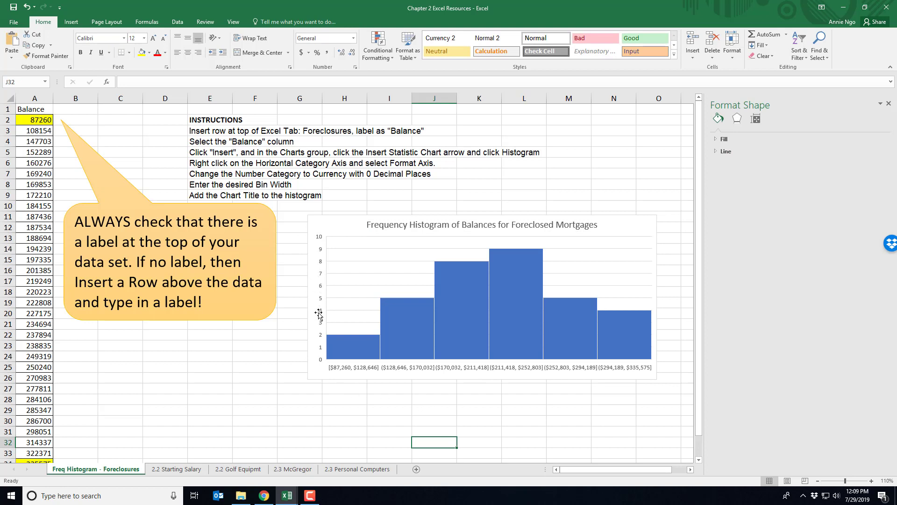
- Add primary horizontal and primary vertical axis titles to the histogram of foreclosed mortgage balances
click(338, 224)
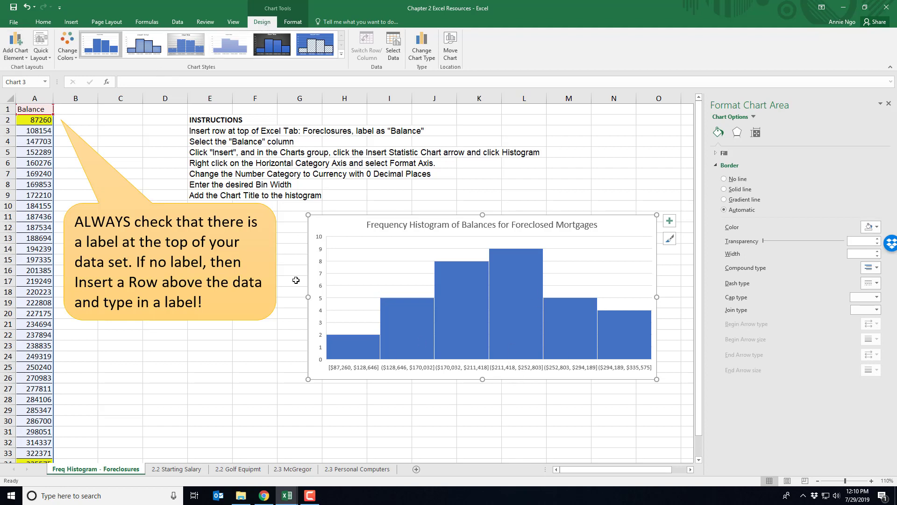
click(24, 60)
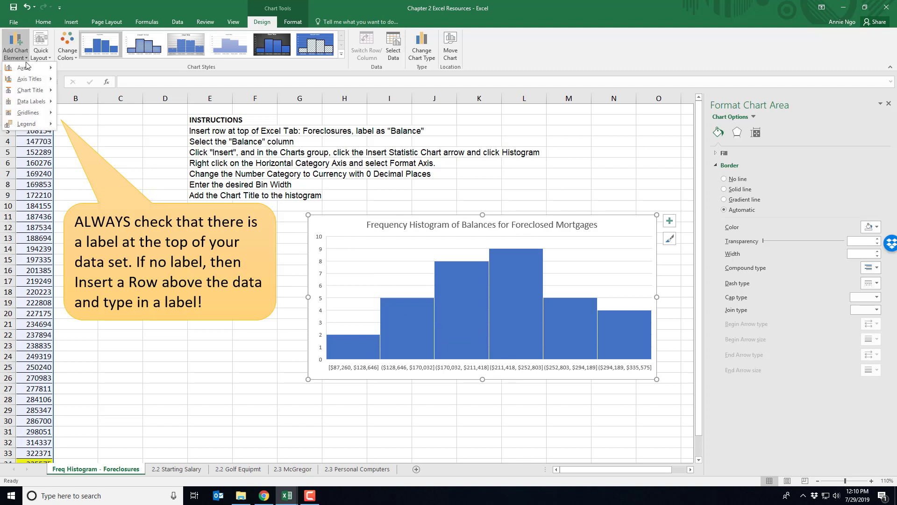
mouse_move(29, 82)
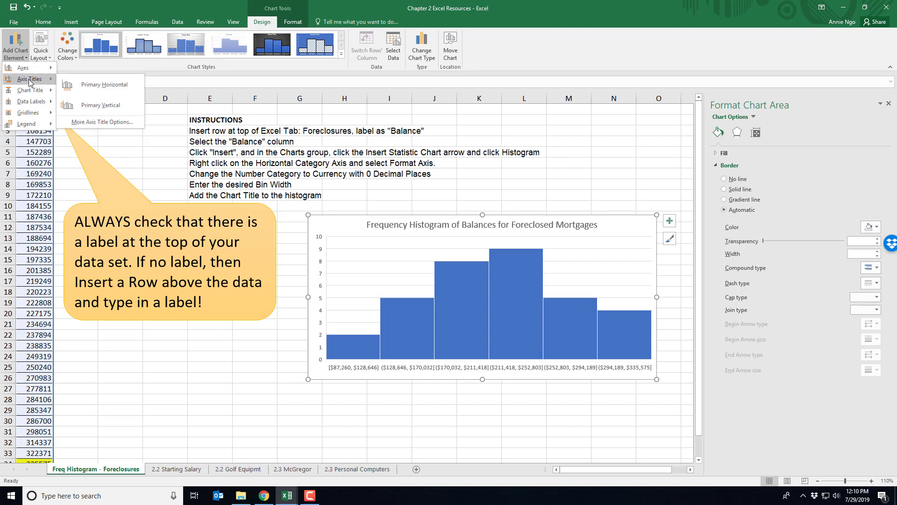
click(98, 85)
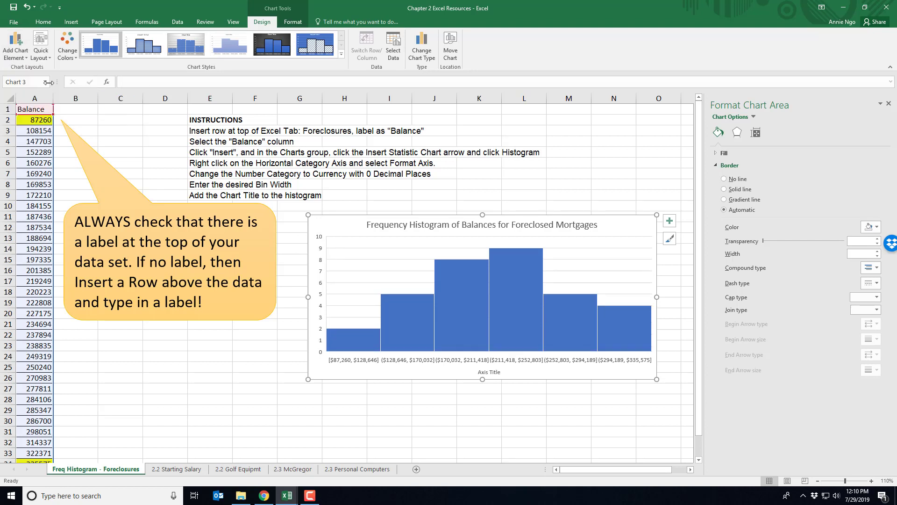
click(23, 59)
mouse_move(31, 80)
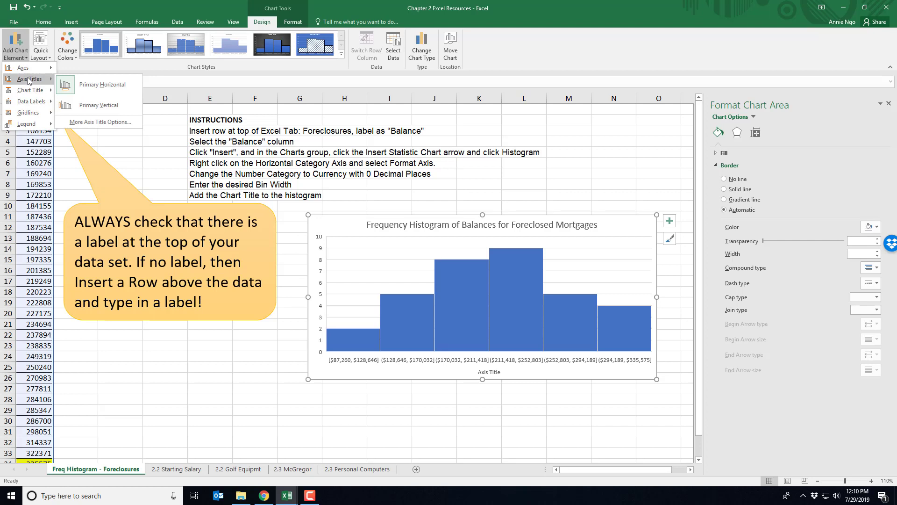
click(84, 106)
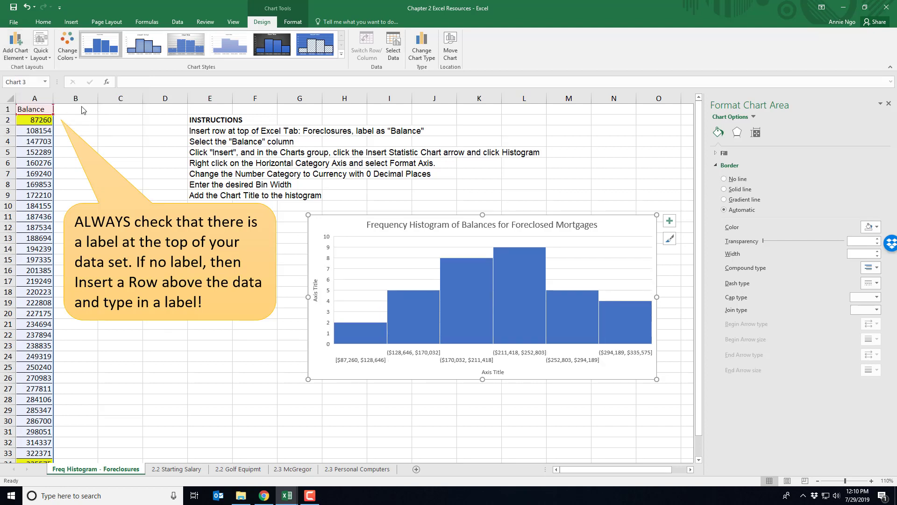
- Change the histogram's vertical axis title to "Frequency" and its horizontal axis title to "Balances"
click(316, 291)
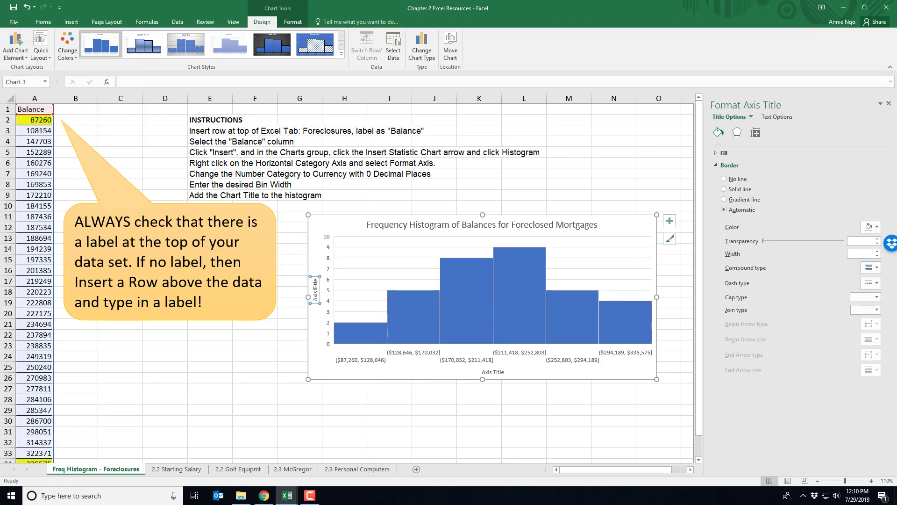
text(Frequency)
click(498, 372)
triple_click(498, 372)
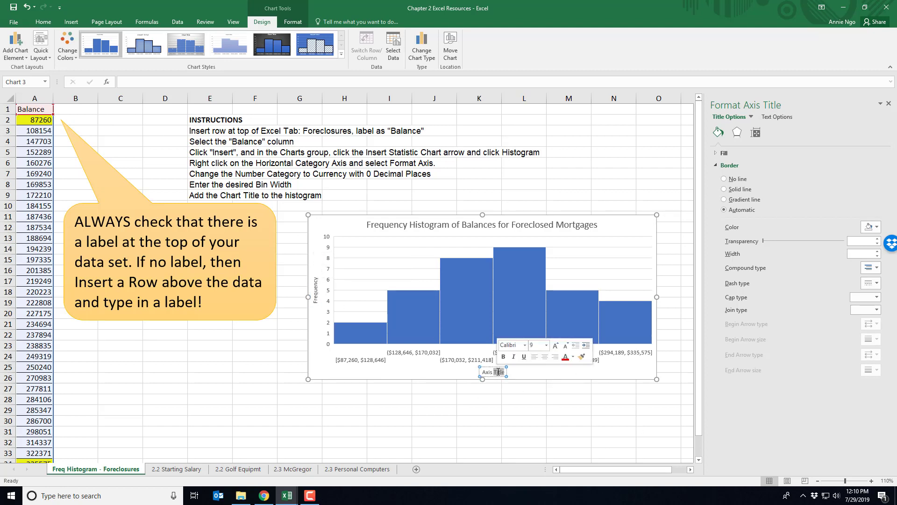
text(Balances)
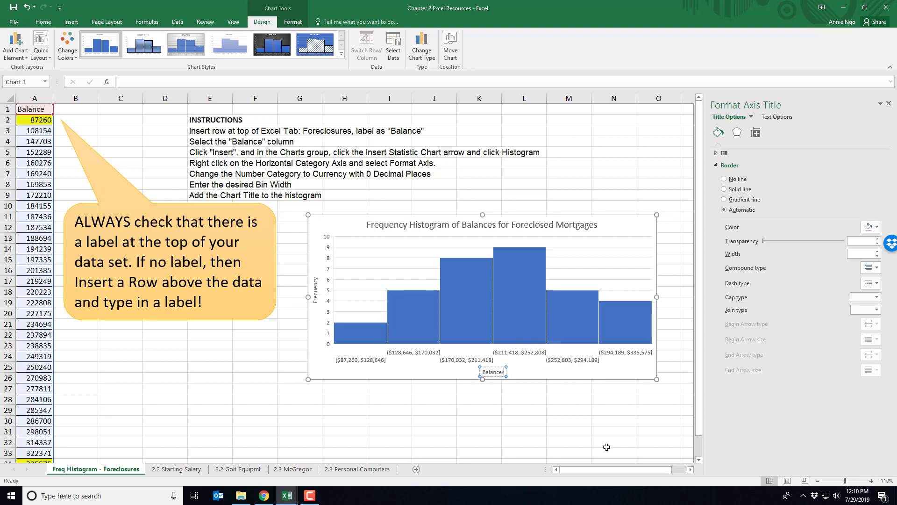
click(537, 422)
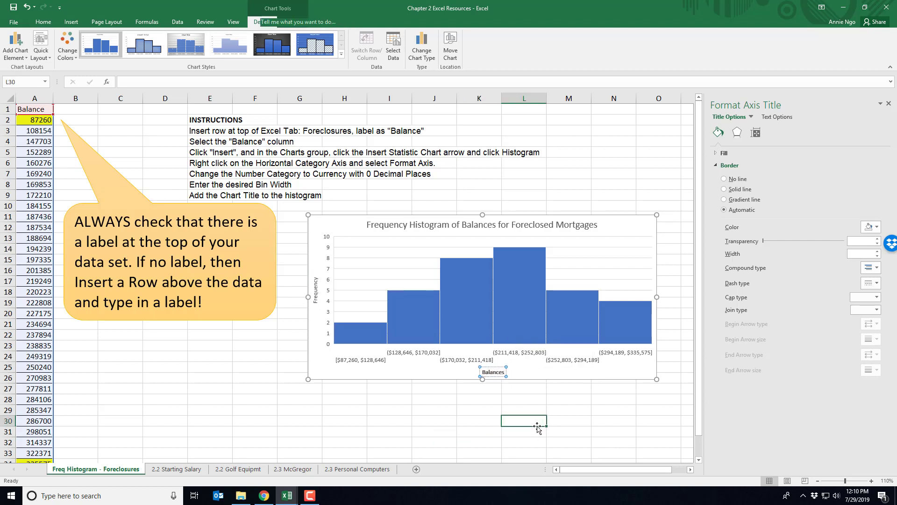
click(509, 397)
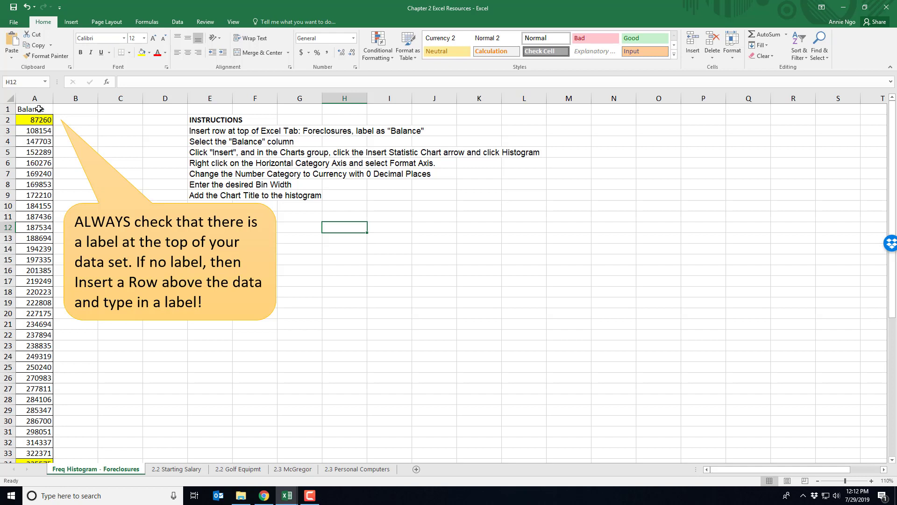
- Create a PivotTable on a new worksheet from the Balance data in A1:A34
drag(36, 109, 60, 457)
scroll(66, 414, down, 1)
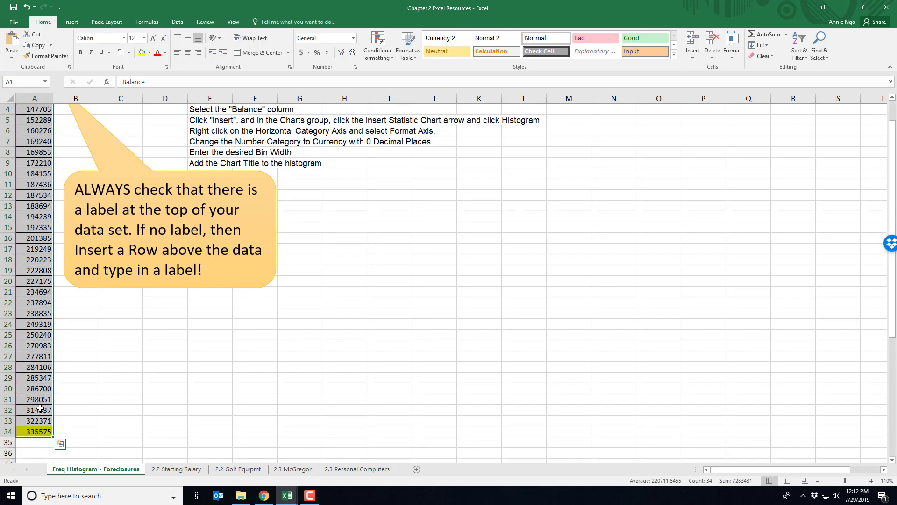
scroll(40, 408, up, 1)
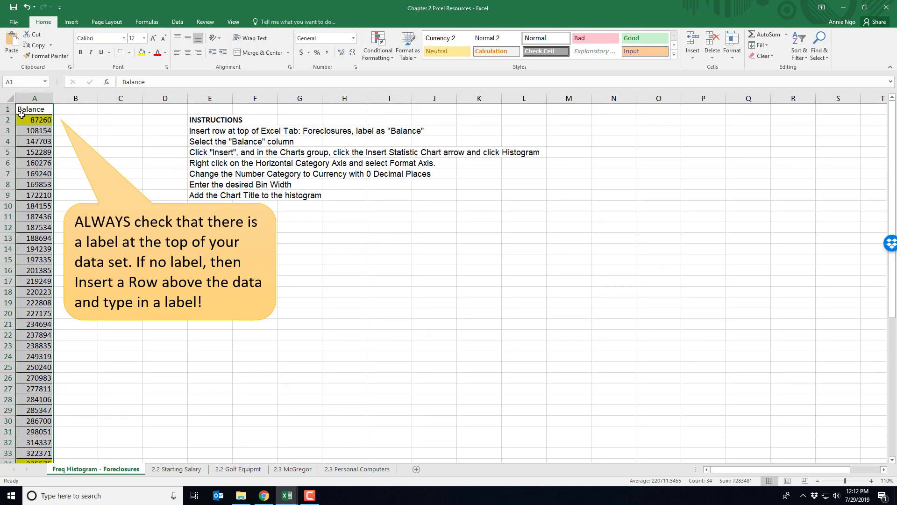
click(70, 23)
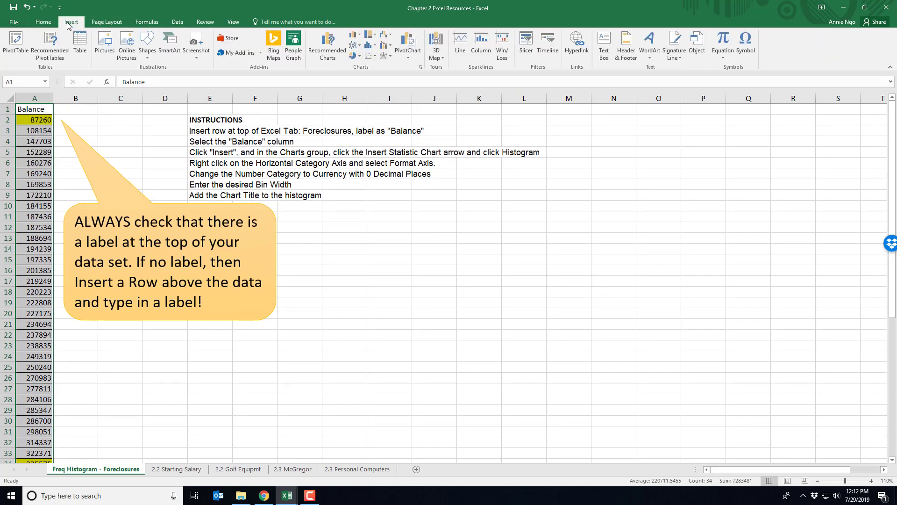
click(11, 44)
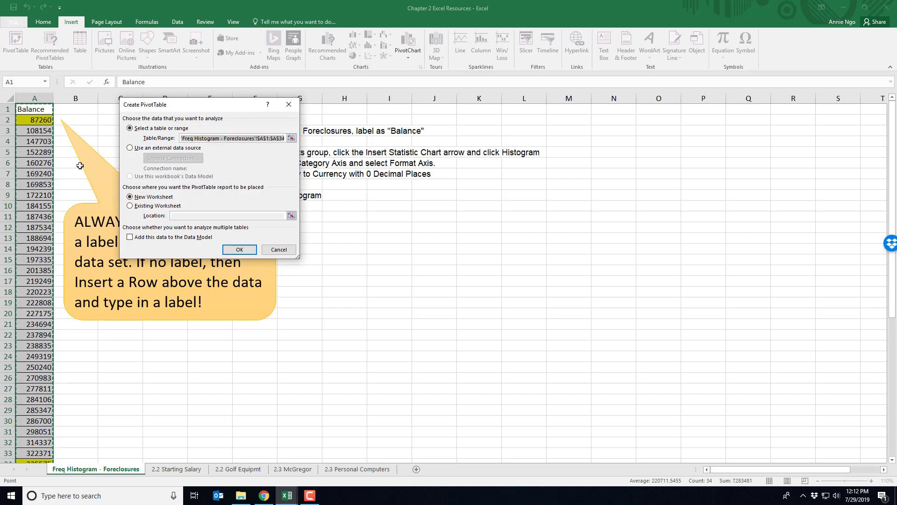
click(229, 252)
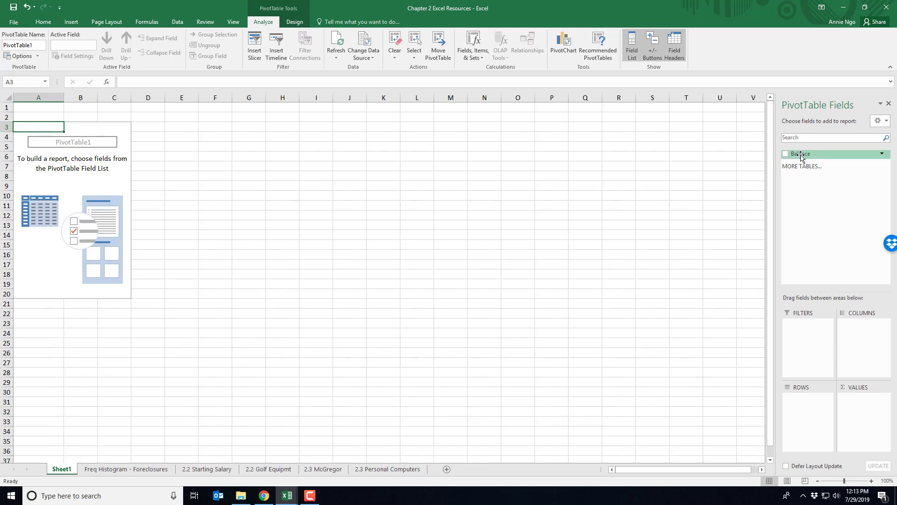
- Add the Balance field to the PivotTable's rows and values, summarizing the values by Count
drag(800, 156, 808, 419)
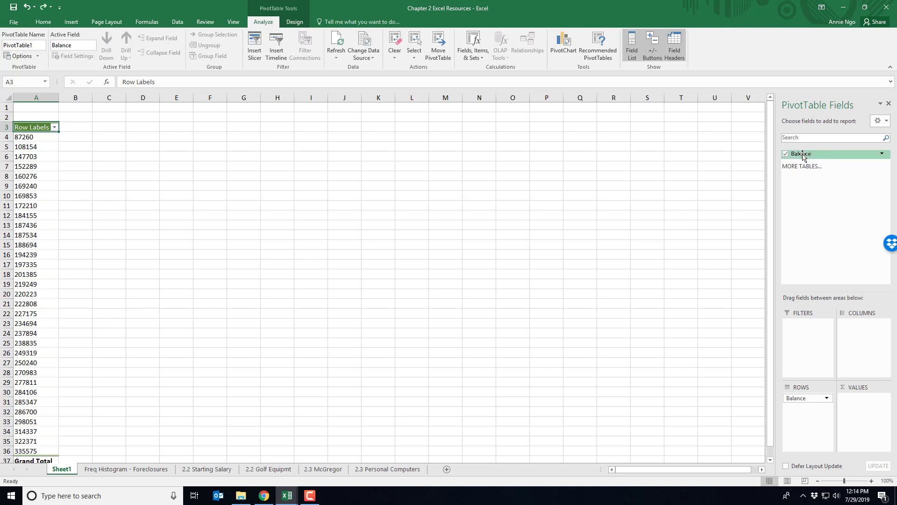
drag(802, 158, 859, 415)
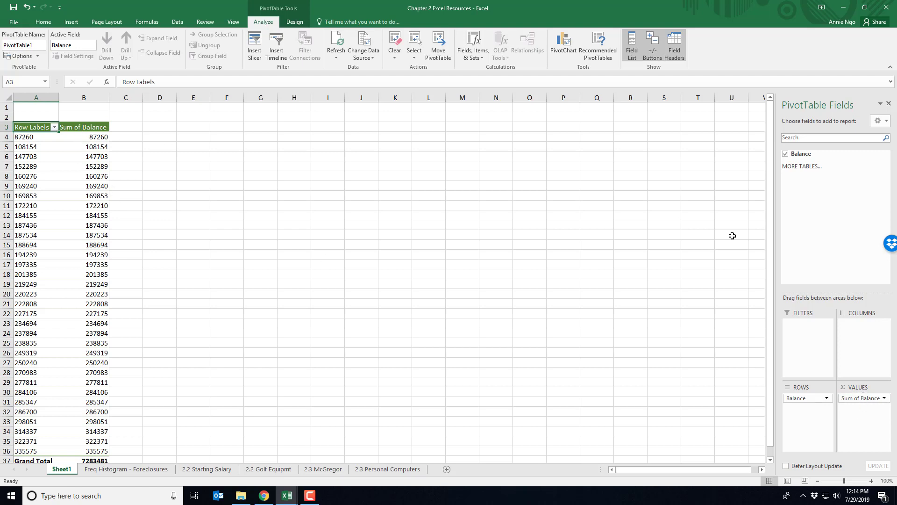
double_click(76, 127)
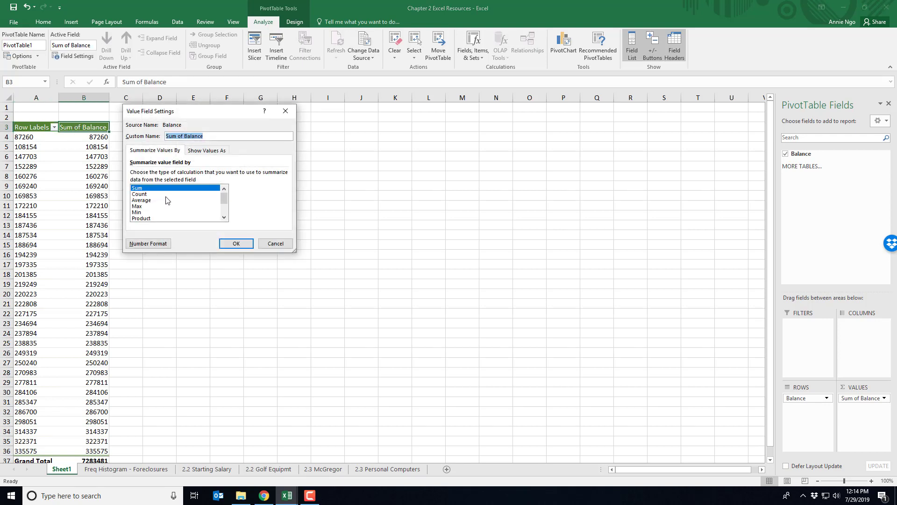
click(138, 194)
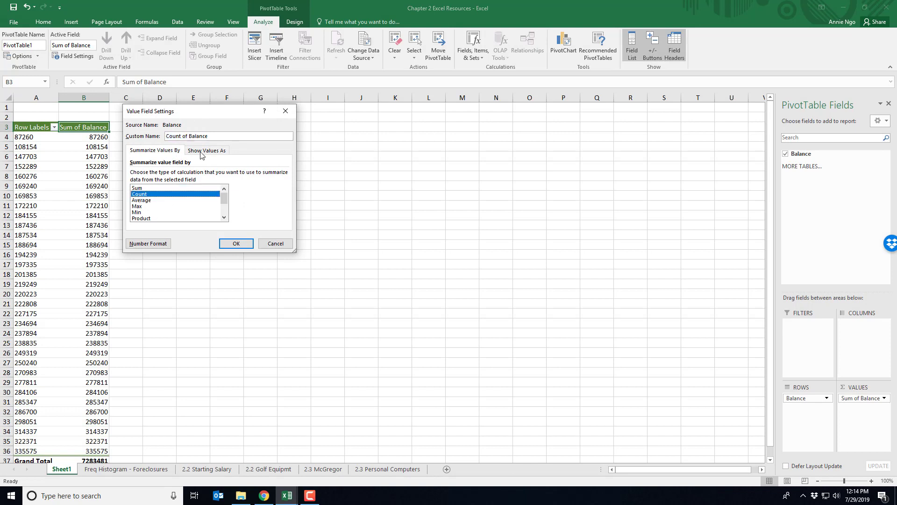
click(236, 243)
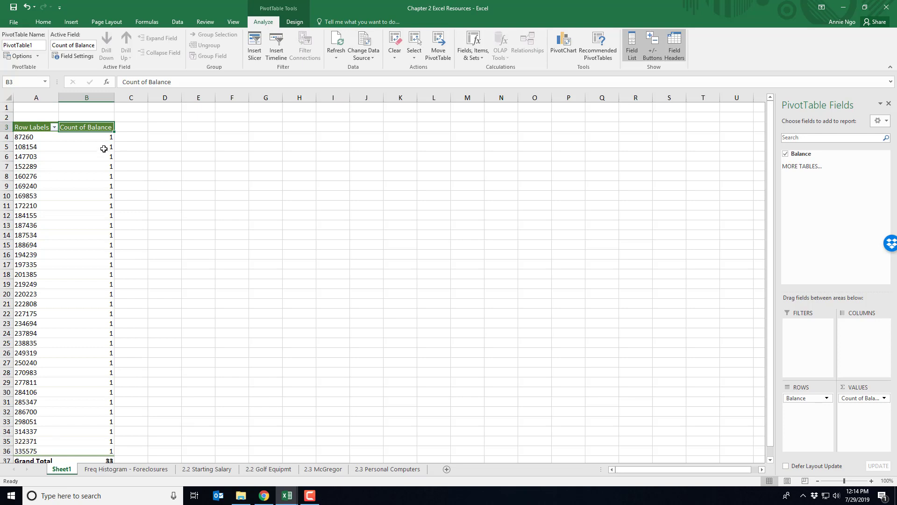
scroll(192, 360, down, 1)
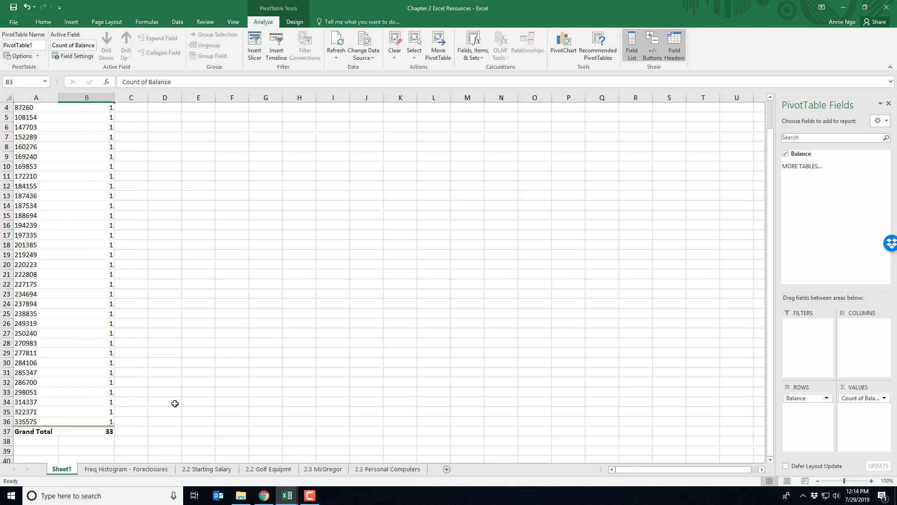
scroll(174, 403, up, 1)
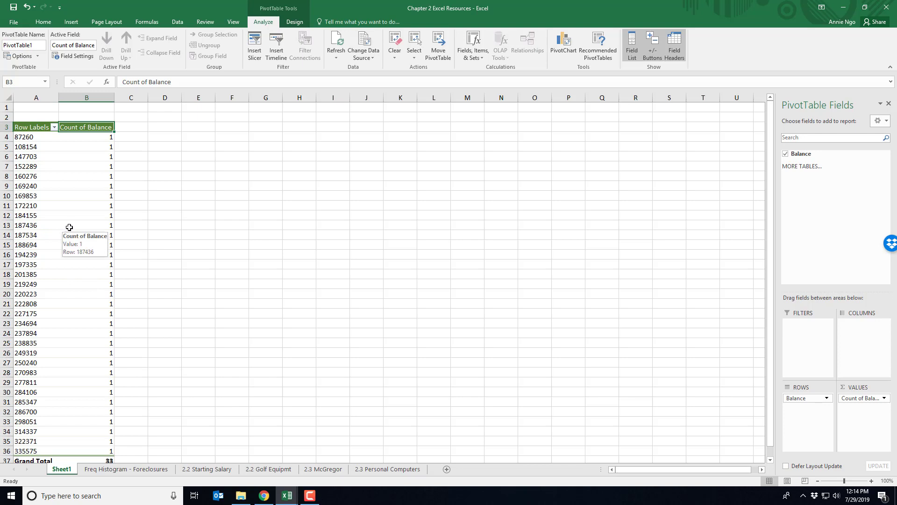
- Group the PivotTable's balance row labels starting at 85000 in intervals of 42000
click(35, 177)
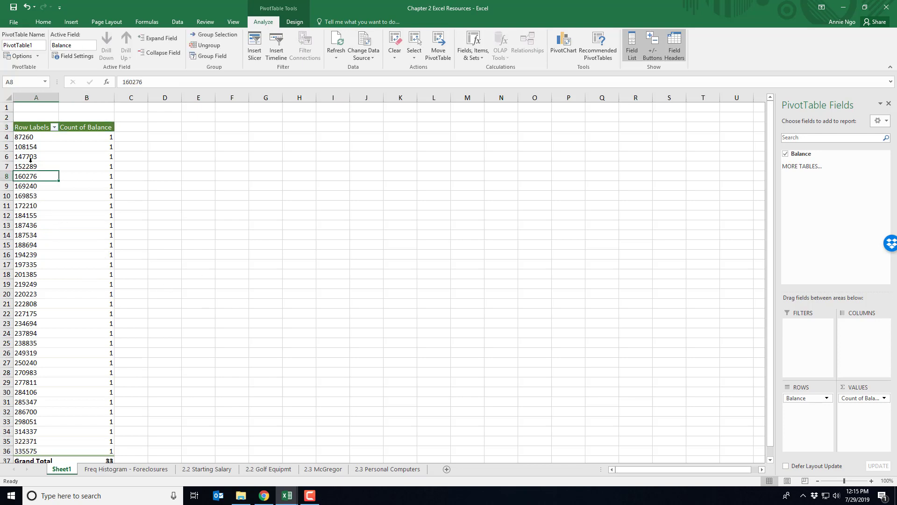
right_click(25, 189)
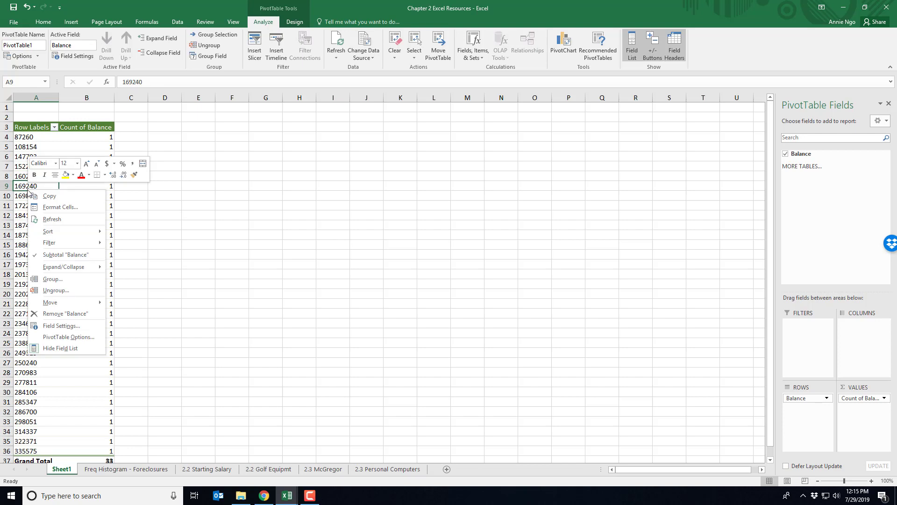
click(64, 279)
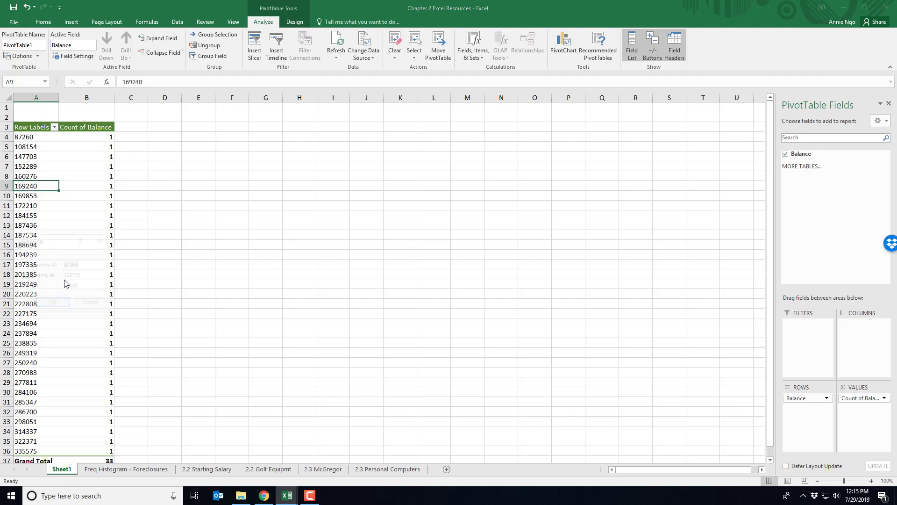
drag(63, 238, 201, 212)
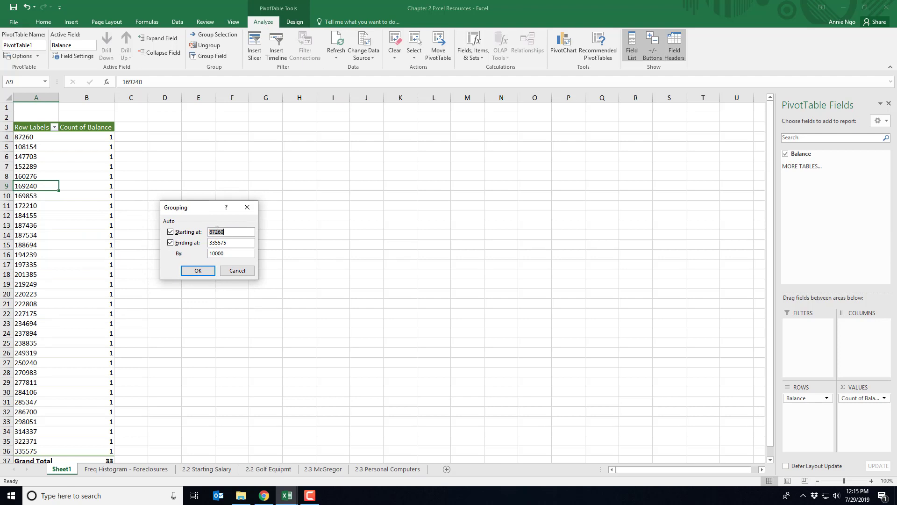
text(8)
double_click(235, 254)
text(42000)
click(198, 271)
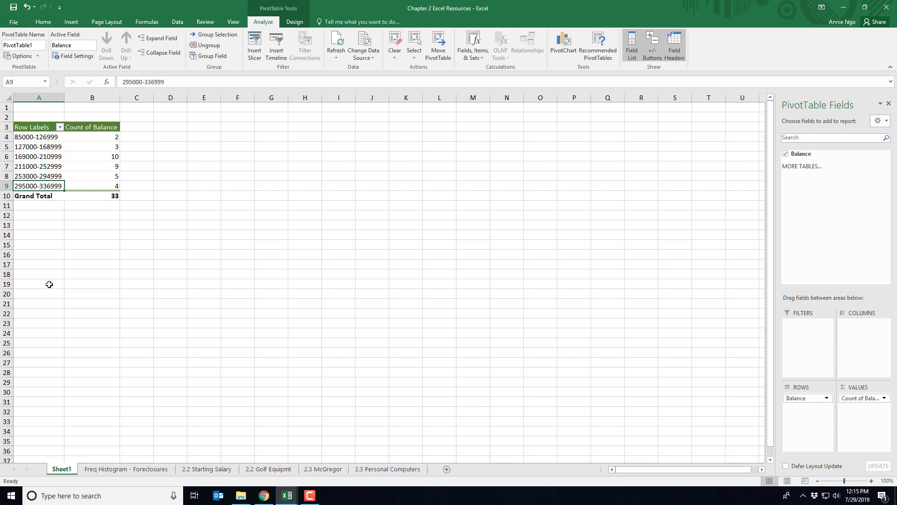
click(69, 245)
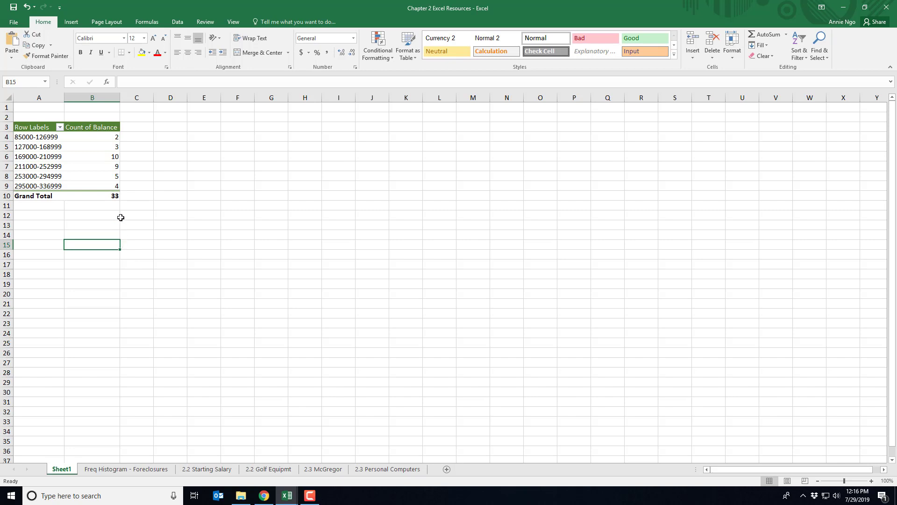
- Insert a 2-D clustered column chart from PivotTable cells A4:B9 and place it over about columns F to O, rows 6 to 26
drag(49, 136, 87, 186)
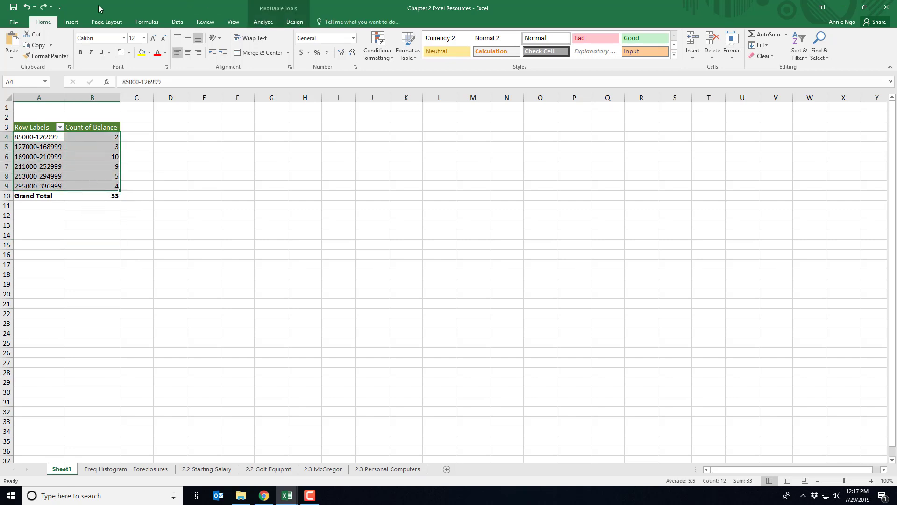
click(71, 22)
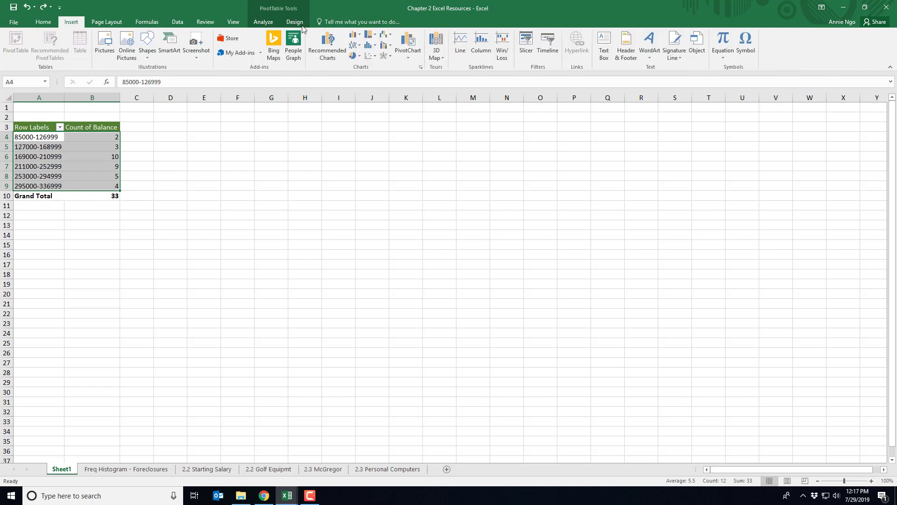
click(359, 37)
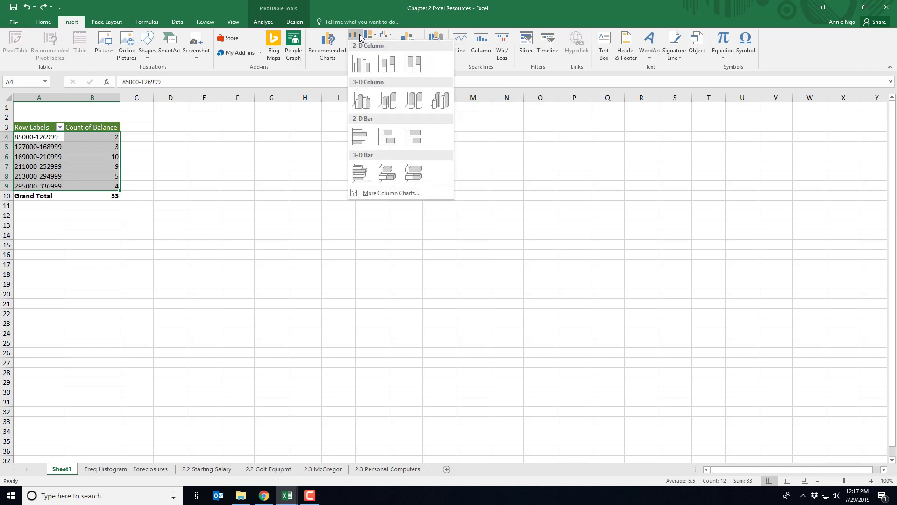
click(363, 70)
drag(345, 220, 218, 156)
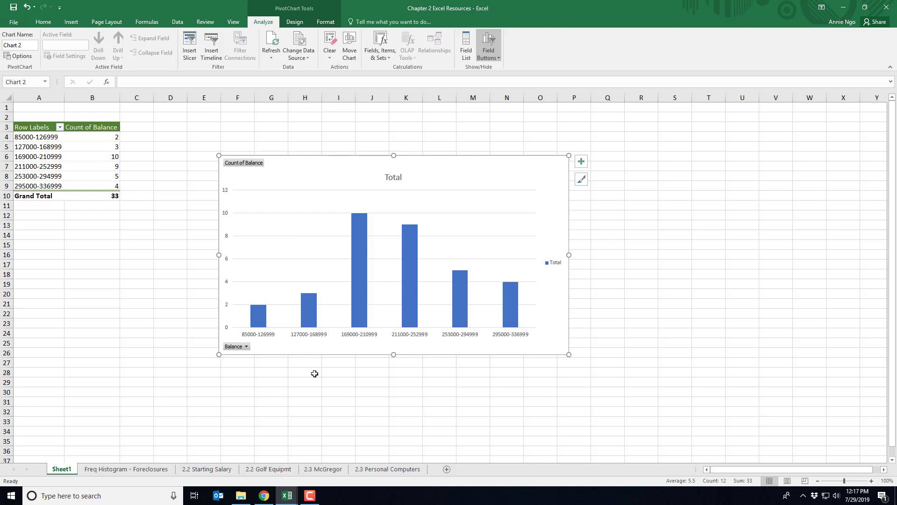
- Set the gap width of the column chart's data series to 0%
right_click(310, 305)
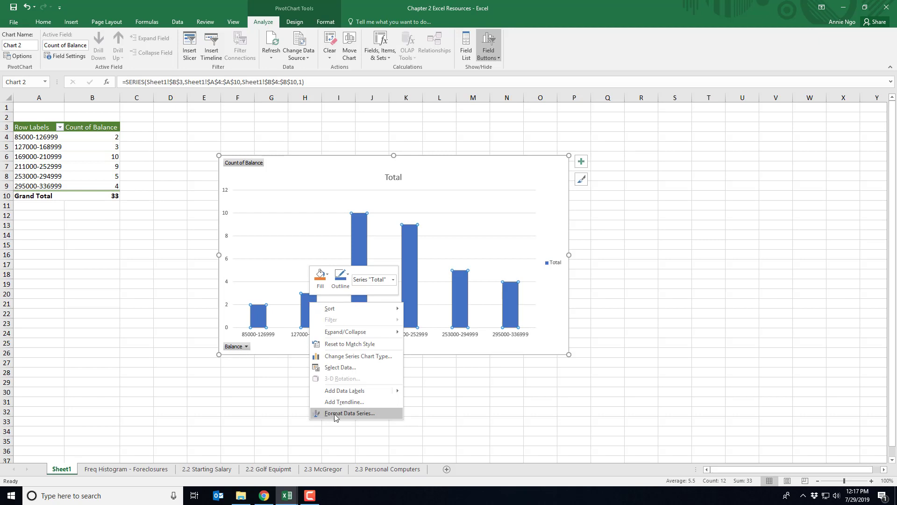
click(349, 413)
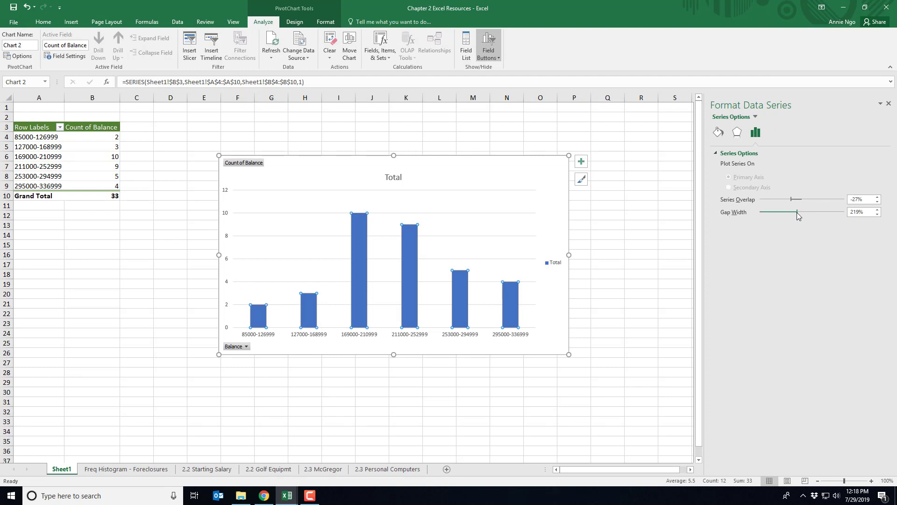
drag(797, 212, 738, 214)
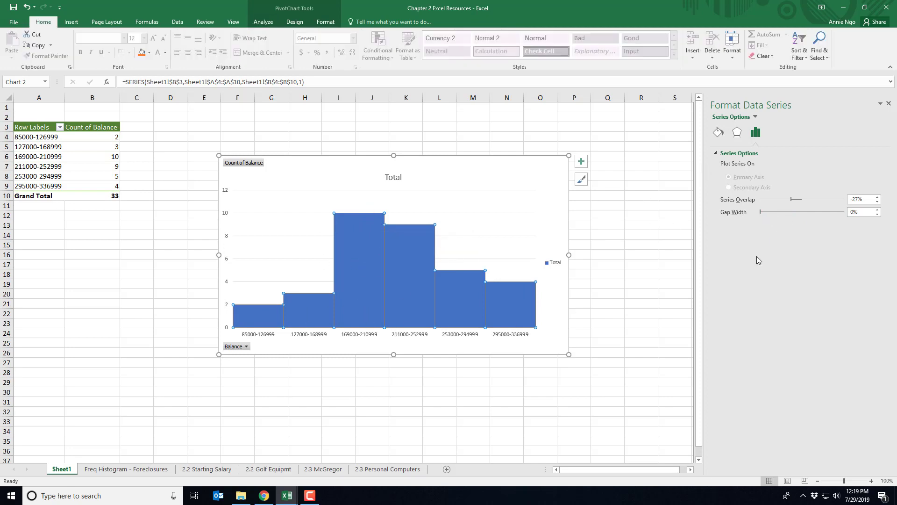
- Give the chart's columns a black border using the theme color Black, Text 1
click(718, 133)
click(870, 227)
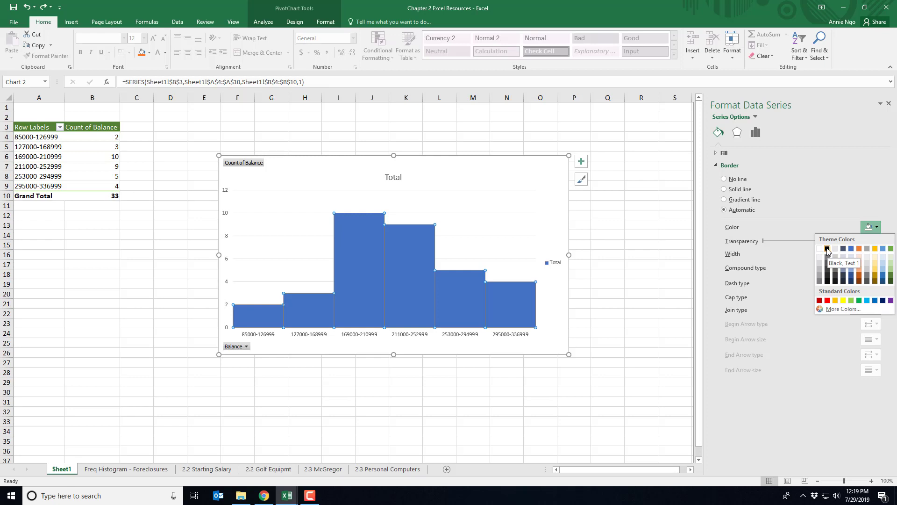
click(827, 249)
click(632, 263)
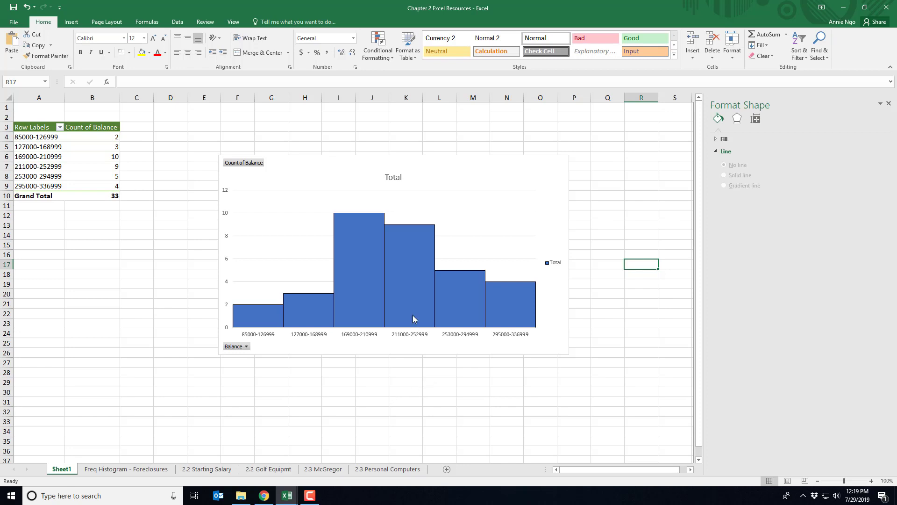
- Open the PivotChart's title for editing
click(393, 178)
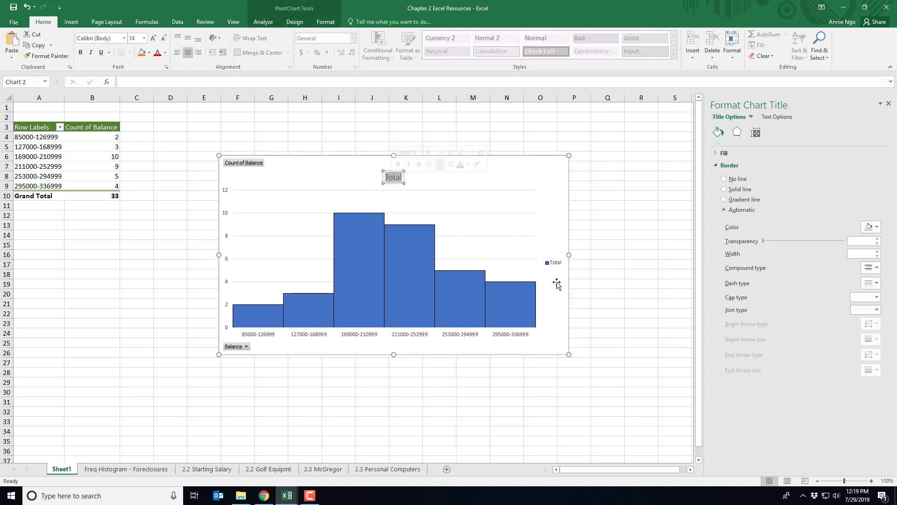
click(630, 253)
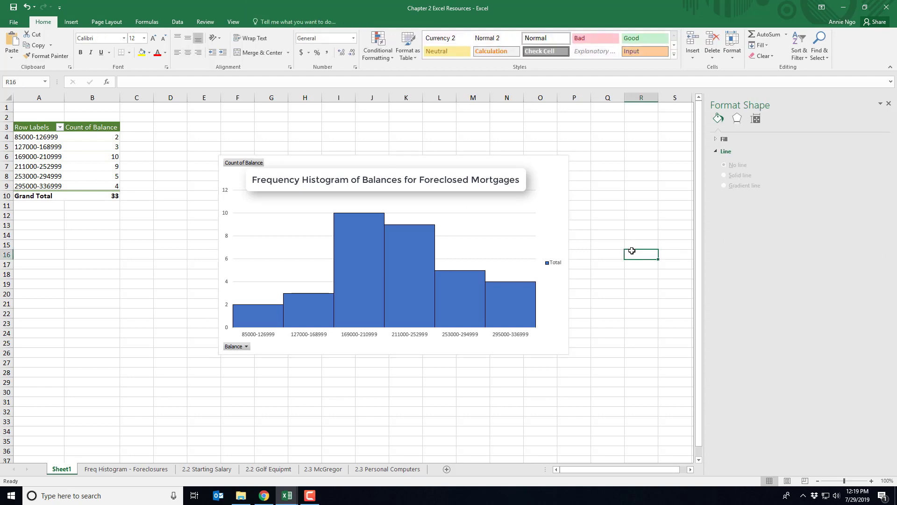